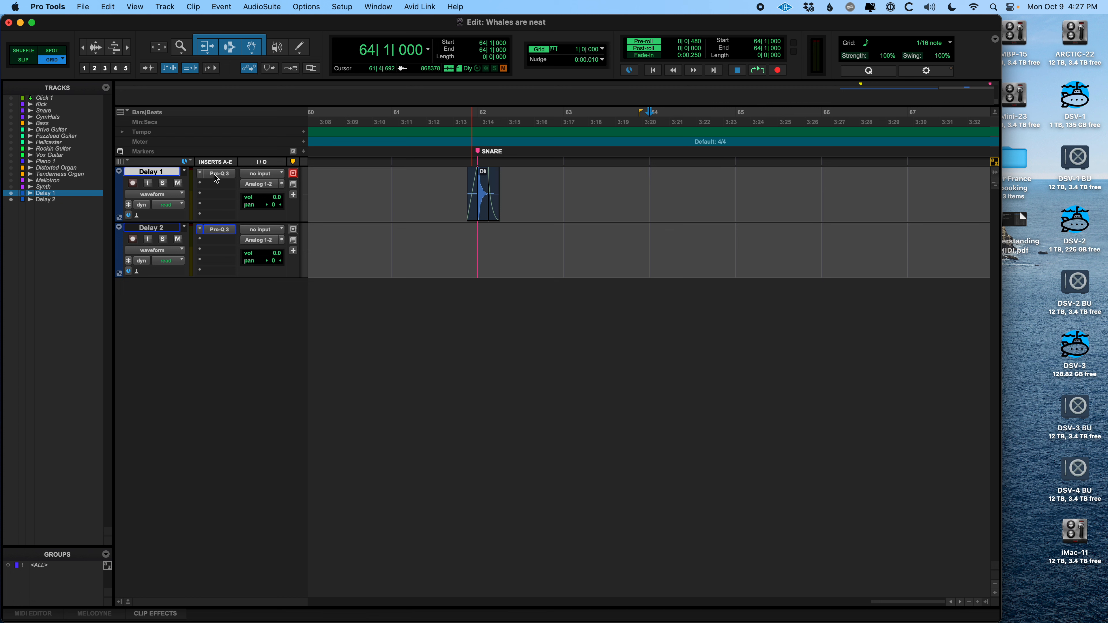
Place the edit cursor on the snare hit at 62|1|000 of the Delay 1 track and audition the clip.
{"action": "left_click", "coordinate": [394, 185]}
{"action": "key", "text": "Tab"}
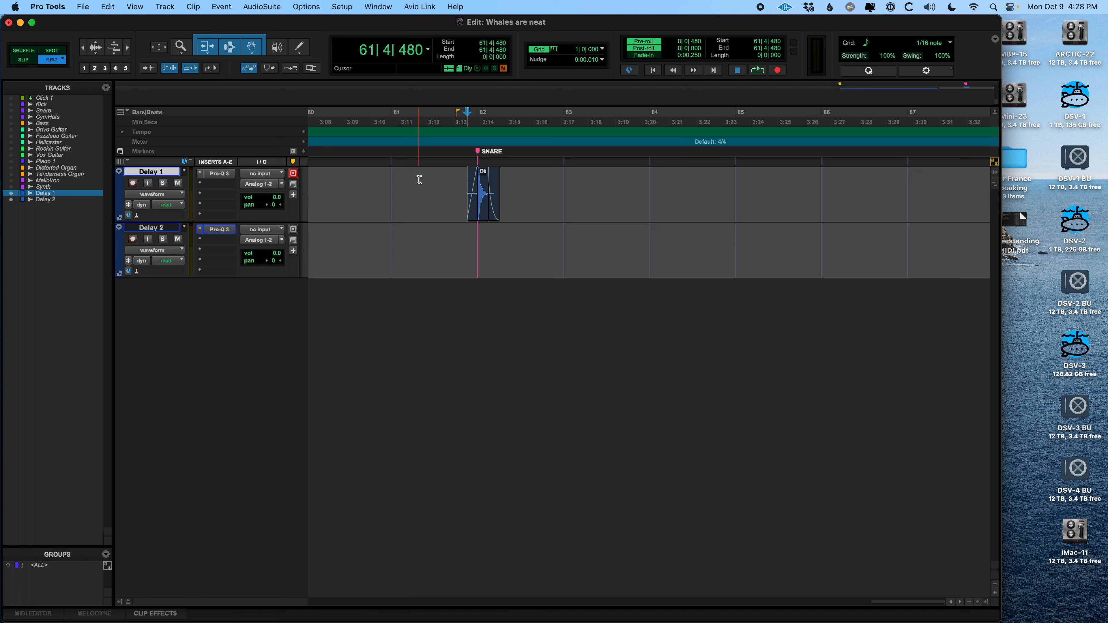
{"action": "key", "text": "Tab"}
{"action": "key", "text": "super+bracketright"}
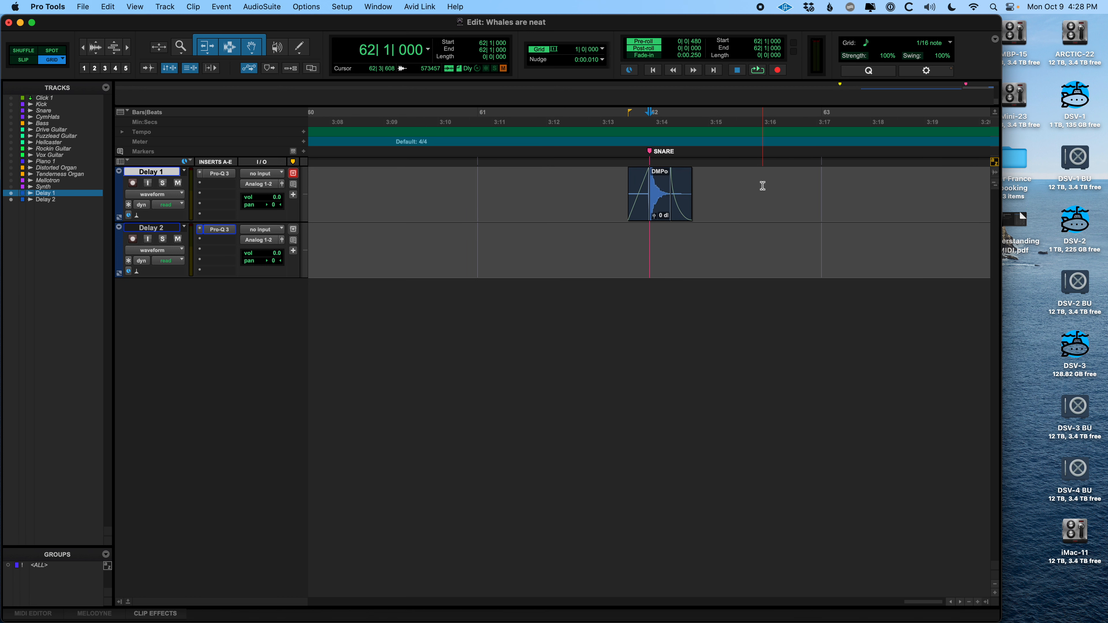
{"action": "key", "text": "space"}
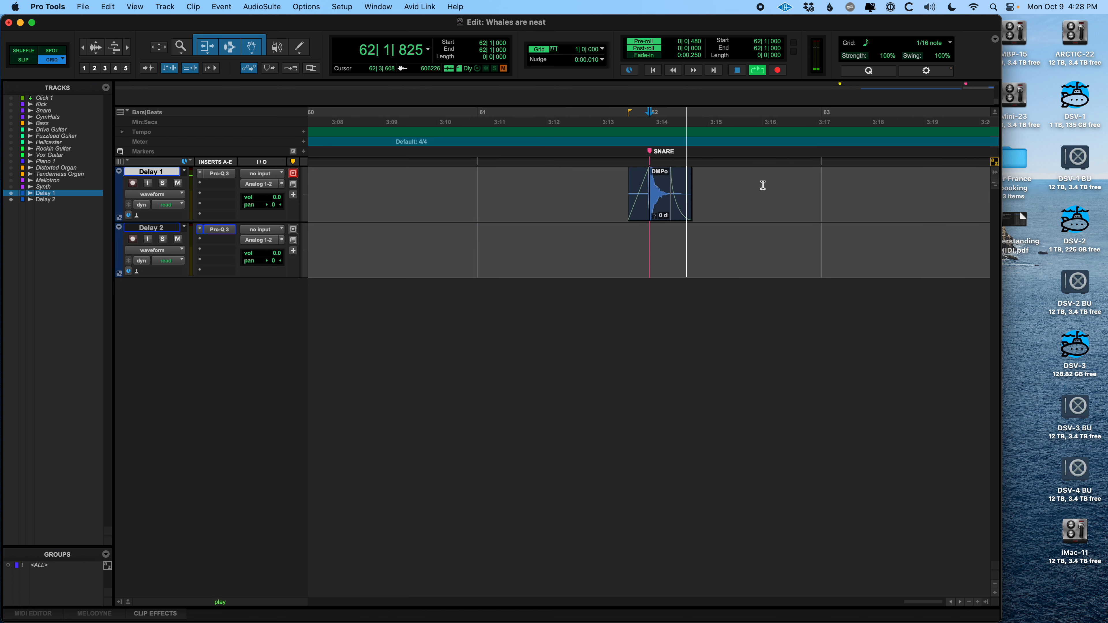
{"action": "key", "text": "space"}
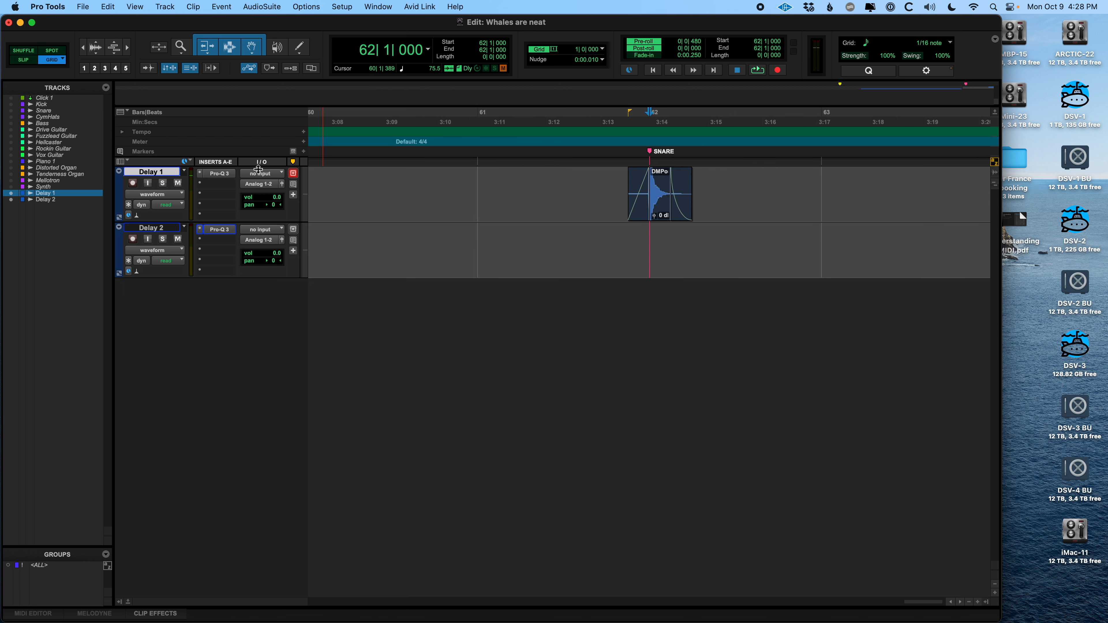
Insert the mono Mod Delay III plug-in in the second insert slot of the Delay 1 track.
{"action": "left_click", "coordinate": [209, 183]}
{"action": "mouse_move", "coordinate": [210, 185]}
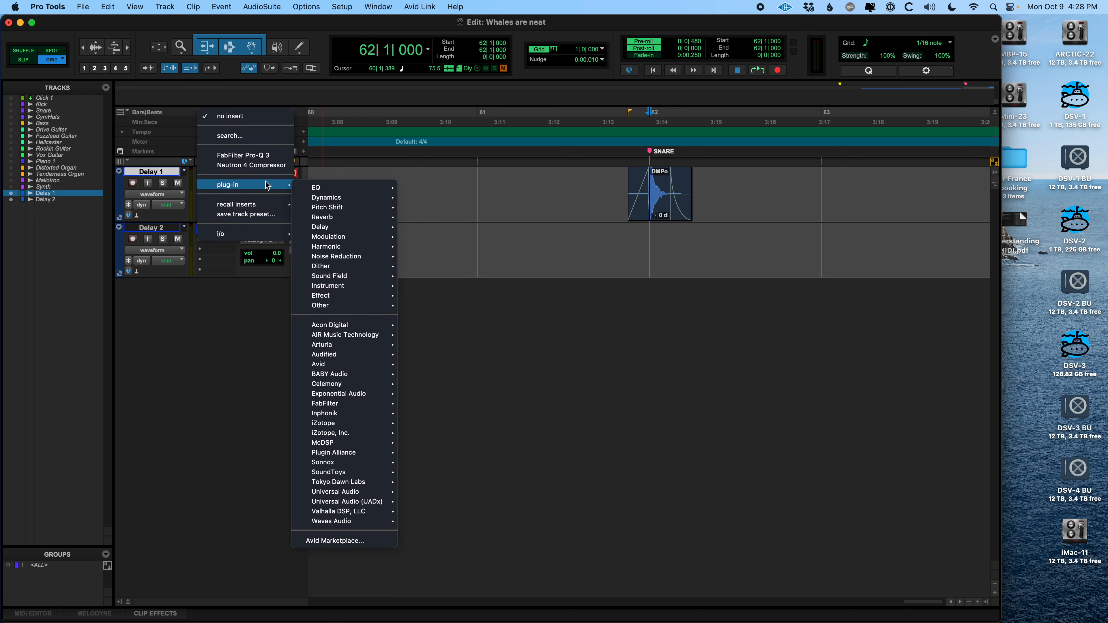
{"action": "mouse_move", "coordinate": [337, 232]}
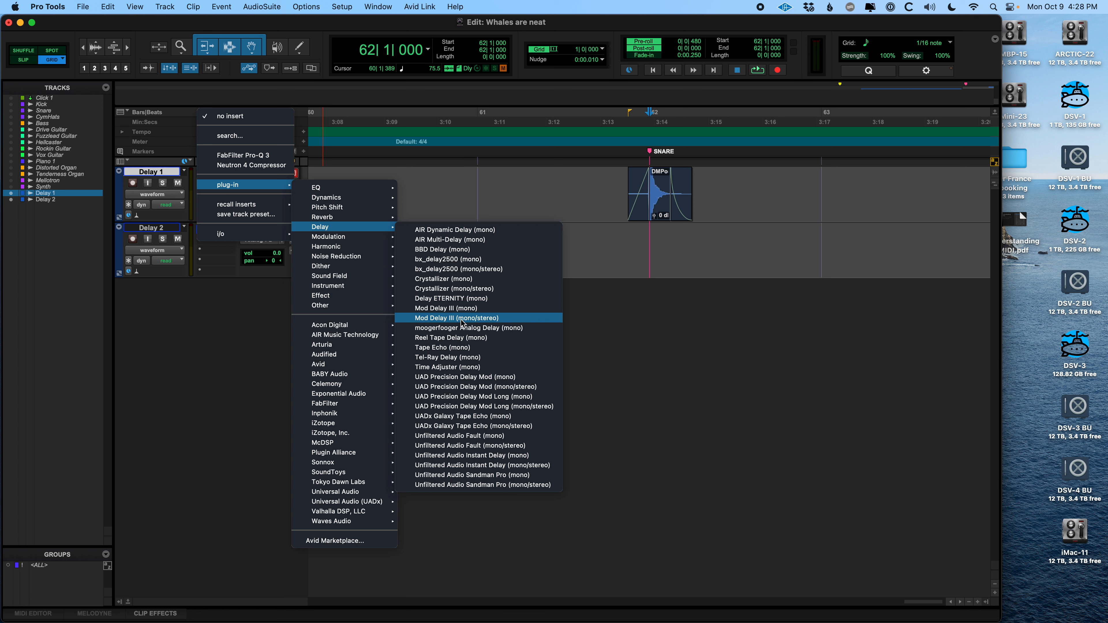
{"action": "left_click", "coordinate": [509, 309]}
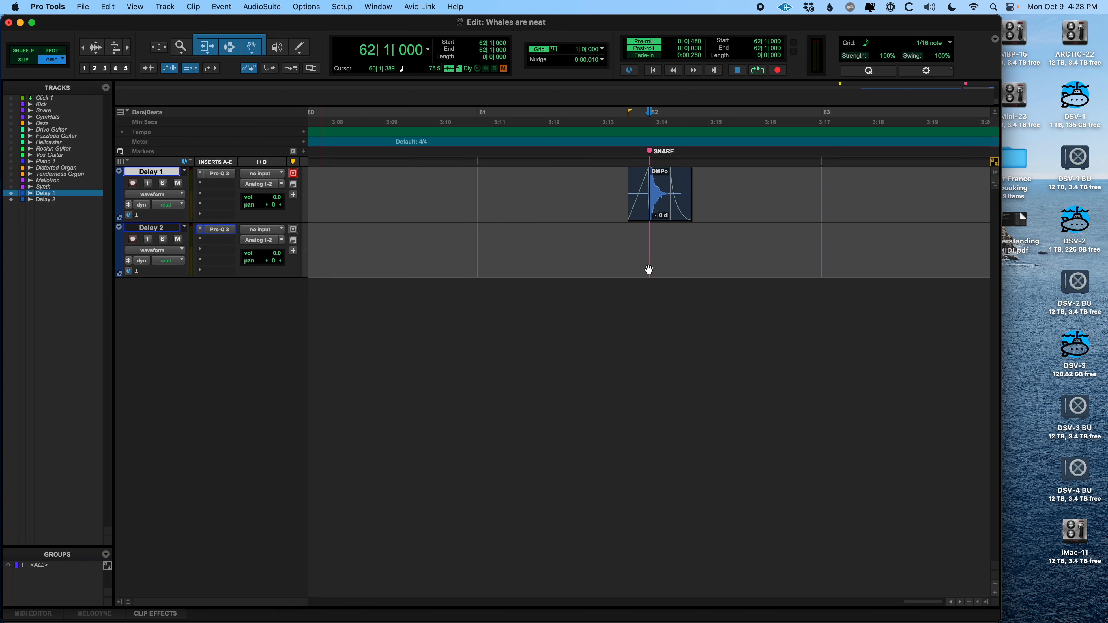
{"action": "left_click_drag", "start_coordinate": [401, 197], "coordinate": [511, 206]}
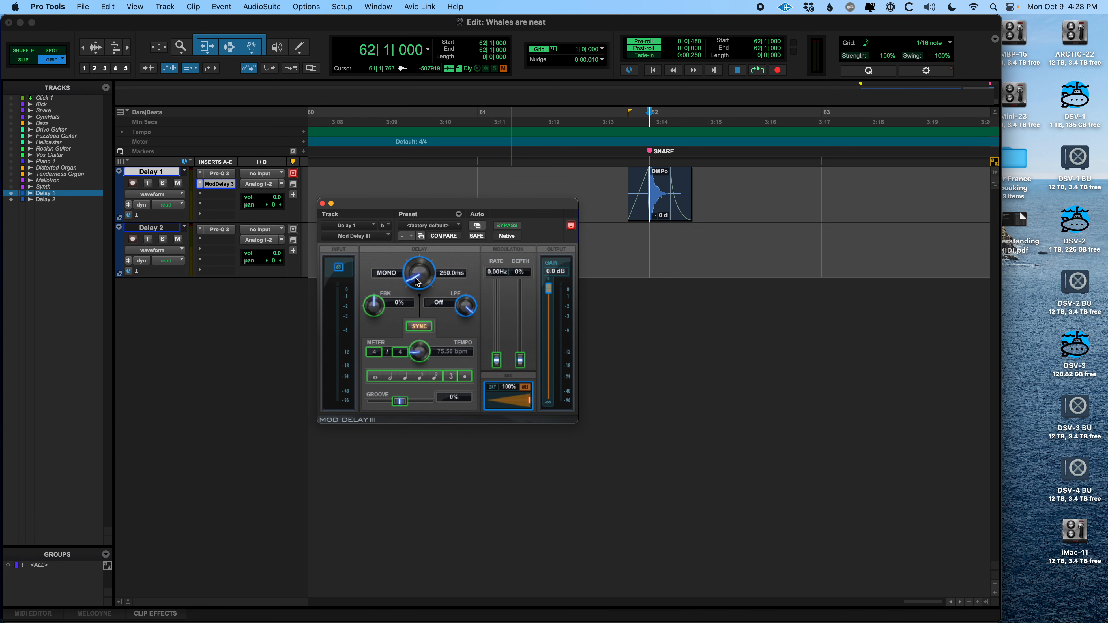
Set the Mod Delay III delay time to about 408 ms and audition the snare.
{"action": "left_click_drag", "start_coordinate": [419, 271], "coordinate": [419, 266]}
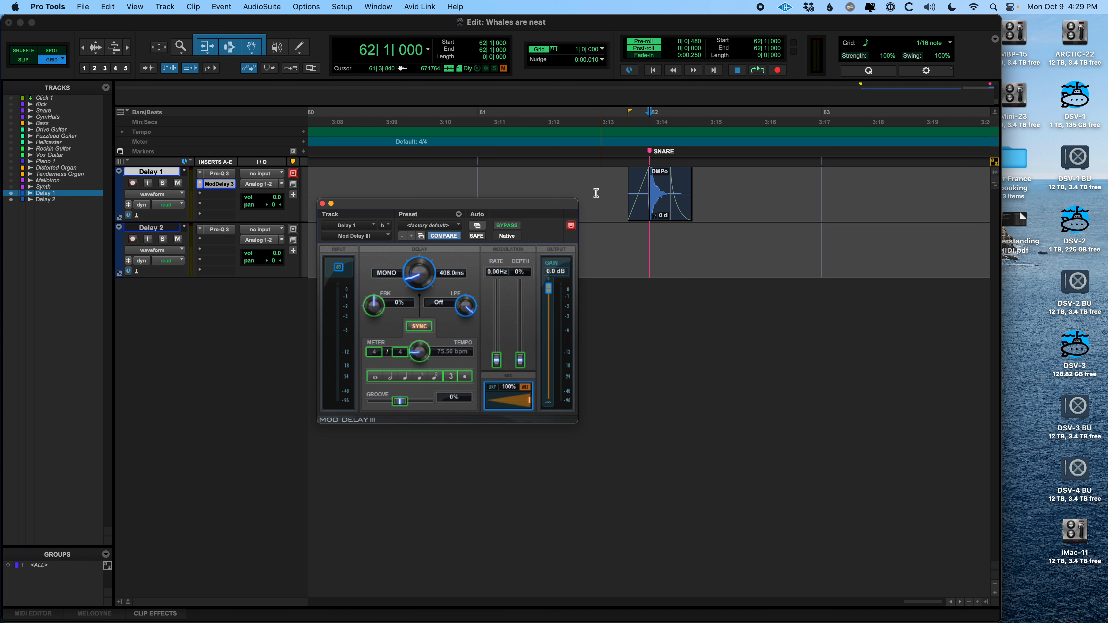
{"action": "key", "text": "space"}
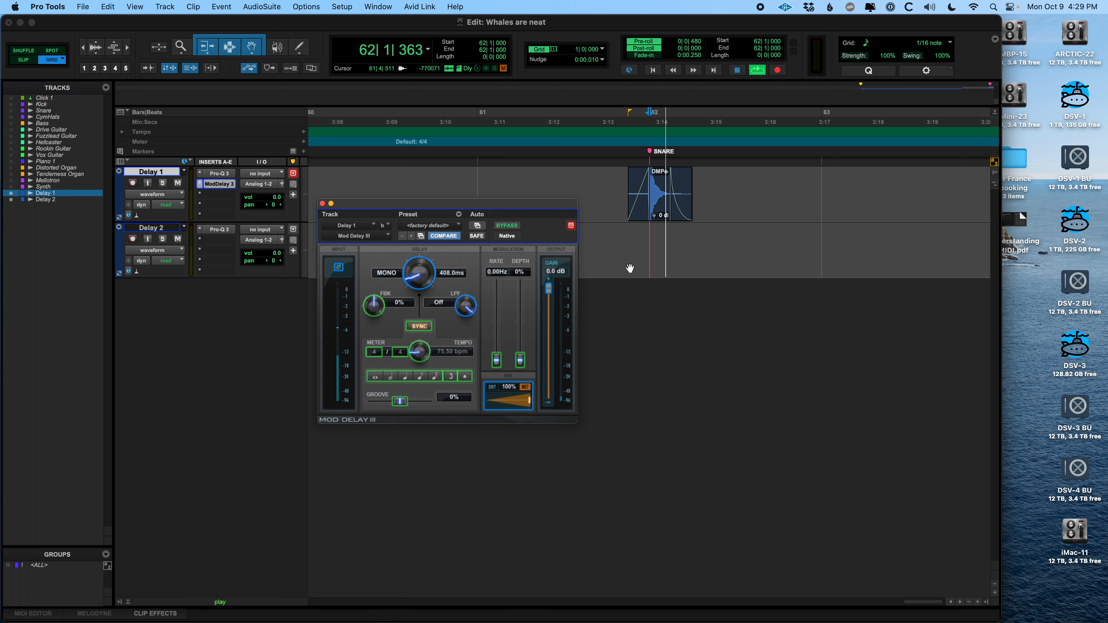
{"action": "key", "text": "space"}
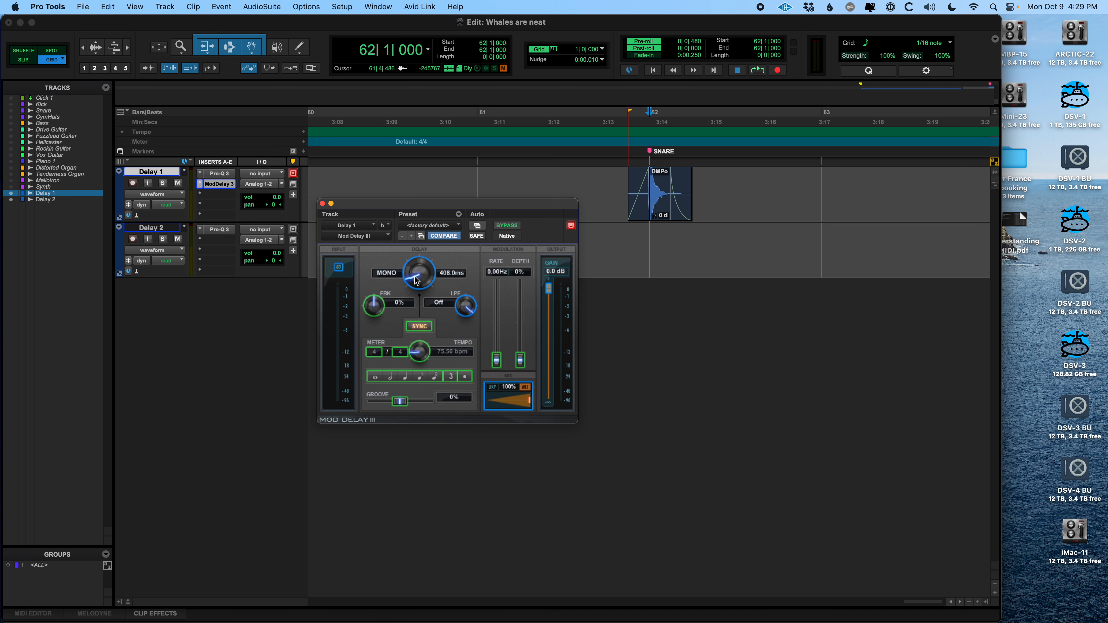
Raise the delay time to about 1760 ms and play the snare through it.
{"action": "mouse_move", "coordinate": [417, 280]}
{"action": "left_mouse_down"}
{"action": "mouse_move", "coordinate": [417, 250]}
{"action": "mouse_move", "coordinate": [417, 261]}
{"action": "left_mouse_up"}
{"action": "key", "text": "space"}
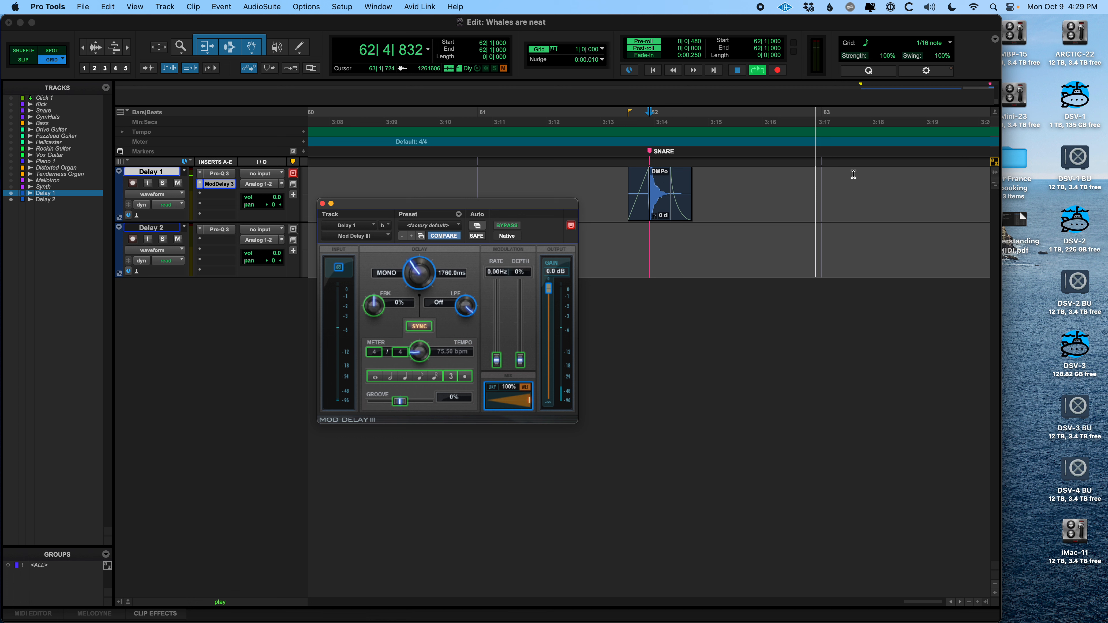
{"action": "key", "text": "space"}
Increase the delay time to about 4029 ms and listen to the delayed snare.
{"action": "left_click_drag", "start_coordinate": [414, 265], "coordinate": [426, 226]}
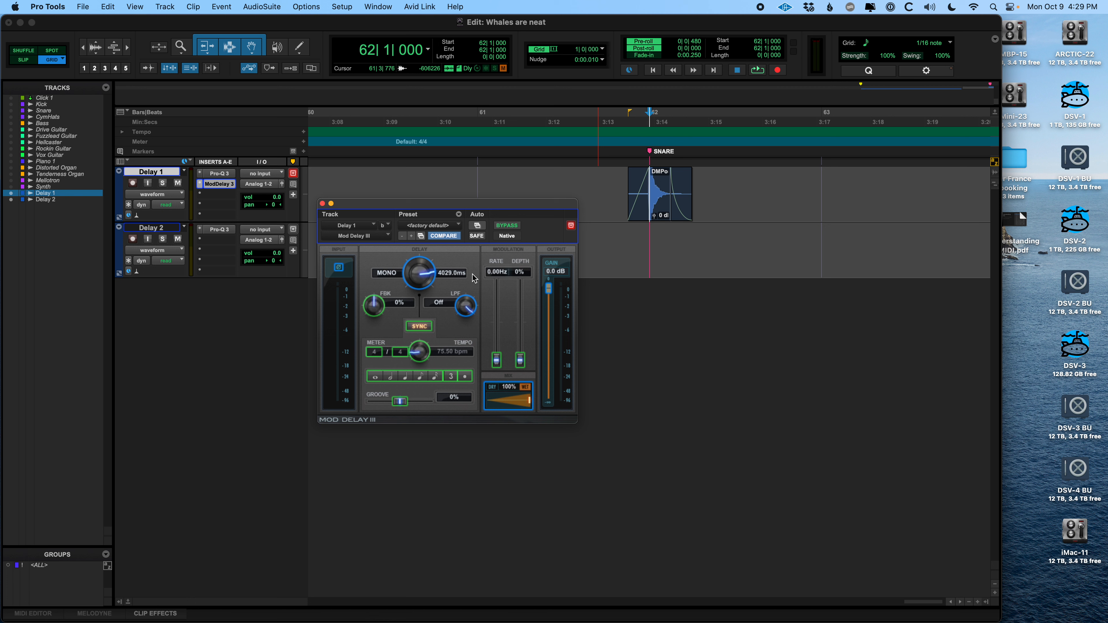
{"action": "key", "text": "space"}
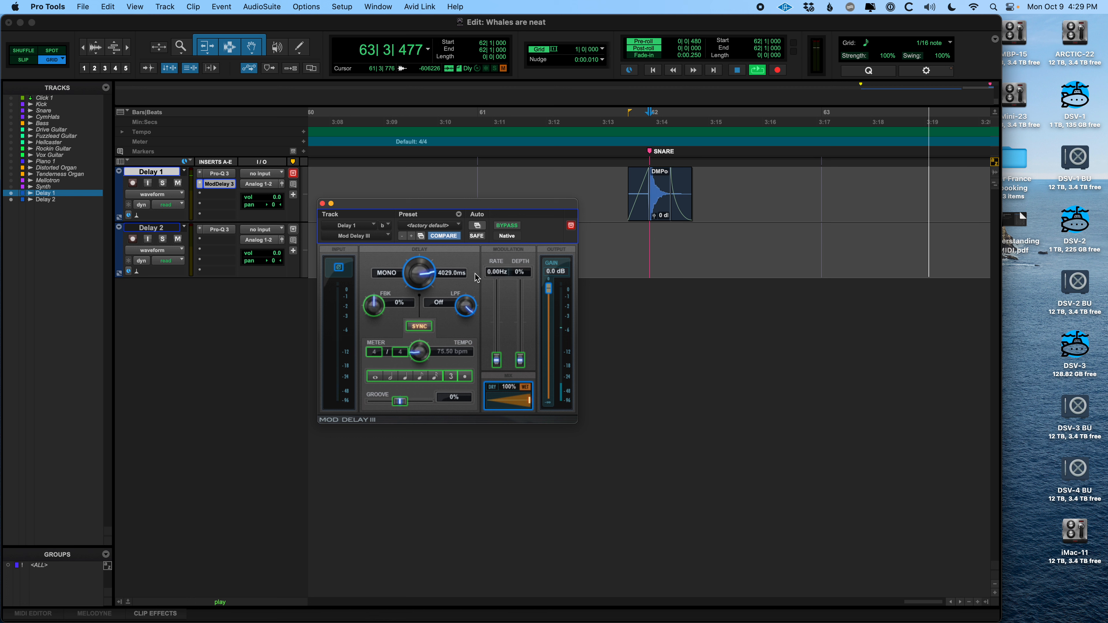
{"action": "key", "text": "space"}
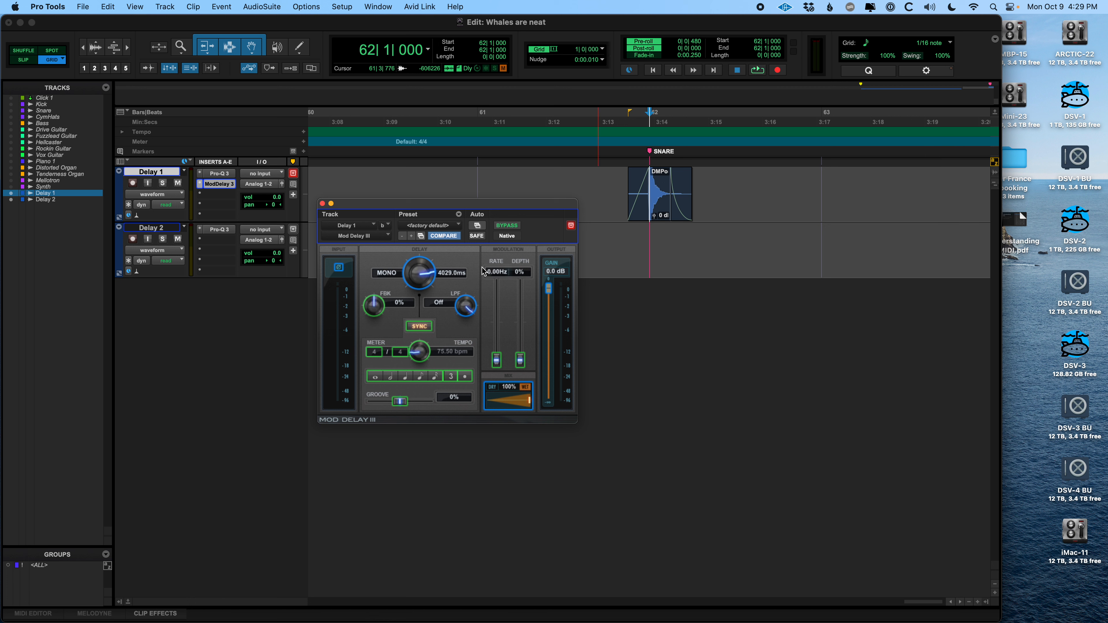
Reduce the delay time to about 1162 ms and set the plug-in's wet/dry mix to 50%.
{"action": "left_click_drag", "start_coordinate": [418, 280], "coordinate": [417, 350]}
{"action": "left_click_drag", "start_coordinate": [467, 203], "coordinate": [473, 194]}
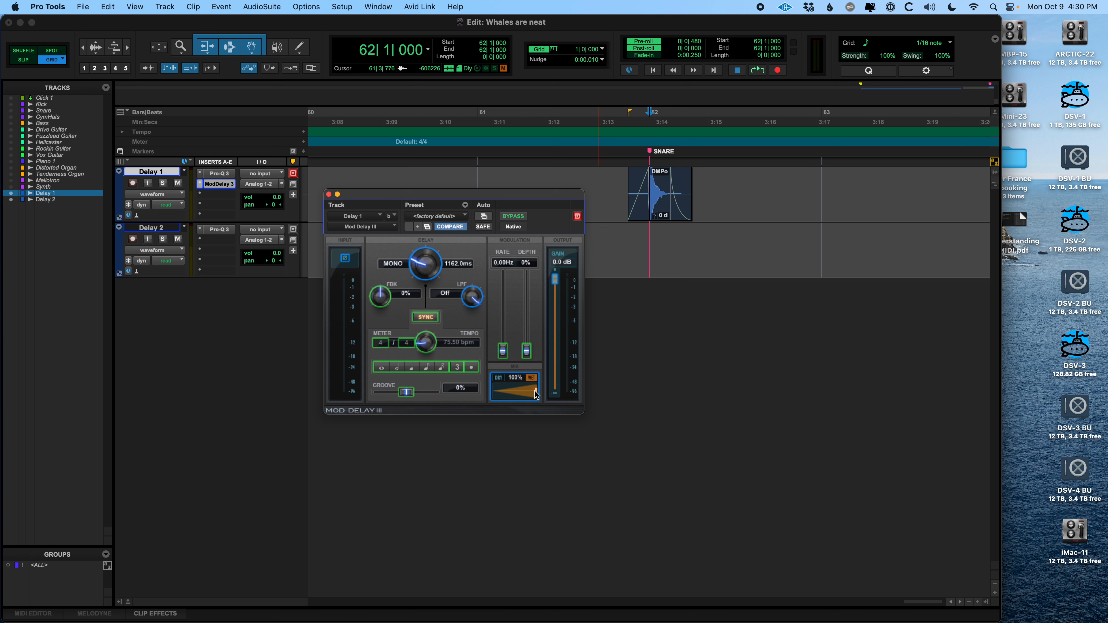
{"action": "left_click_drag", "start_coordinate": [536, 395], "coordinate": [510, 400]}
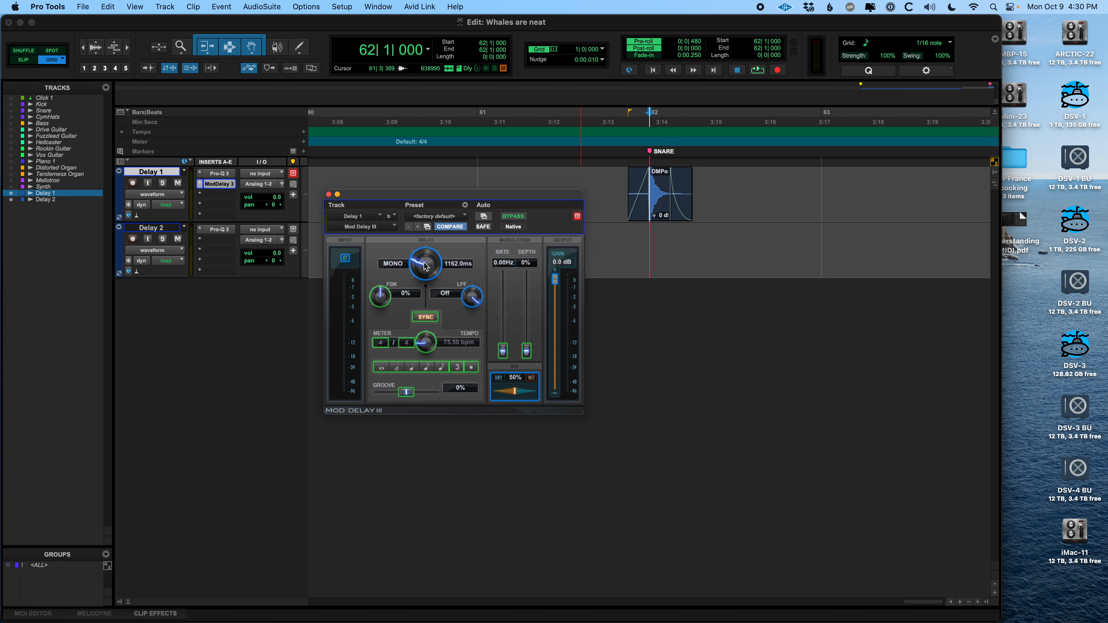
Set the delay time to about 868 ms and audition the mix of dry and delayed snare.
{"action": "left_click_drag", "start_coordinate": [425, 267], "coordinate": [466, 284]}
{"action": "key", "text": "space"}
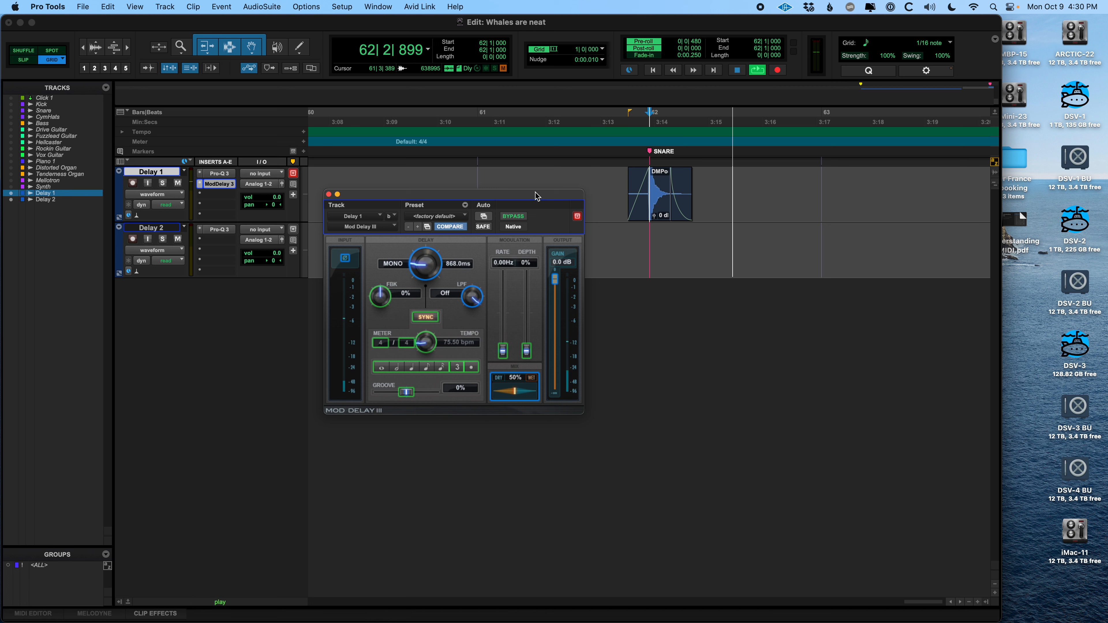
{"action": "key", "text": "space"}
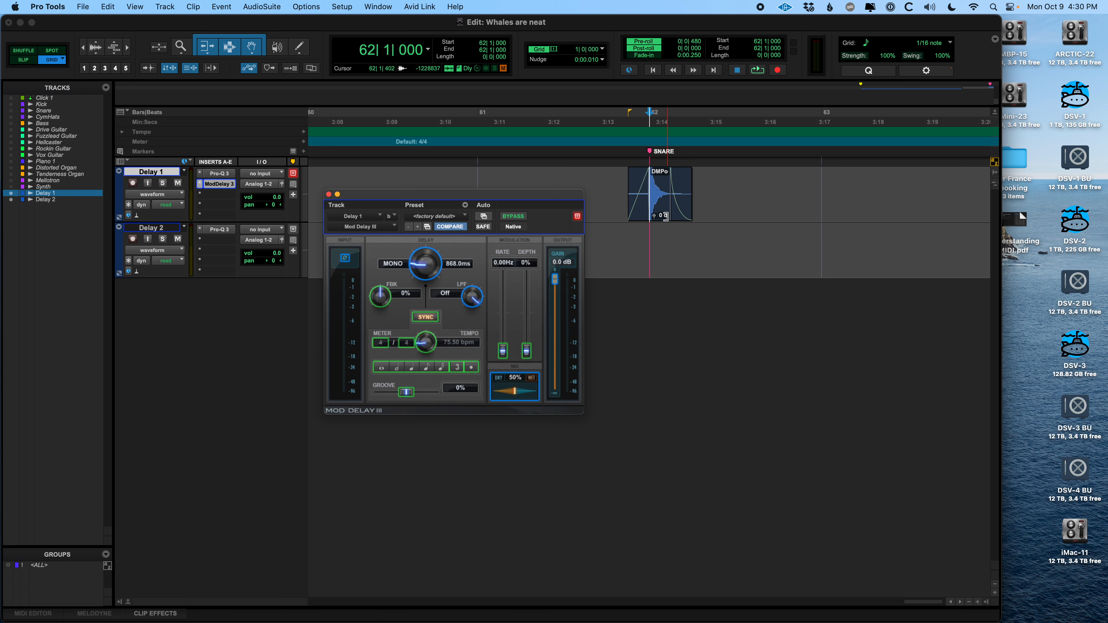
Raise the clip gain of the snare clip on Delay 1 to +3.5 dB and play it back.
{"action": "left_click", "coordinate": [653, 215]}
{"action": "key", "text": "t"}
{"action": "key", "text": "t"}
{"action": "key", "text": "t"}
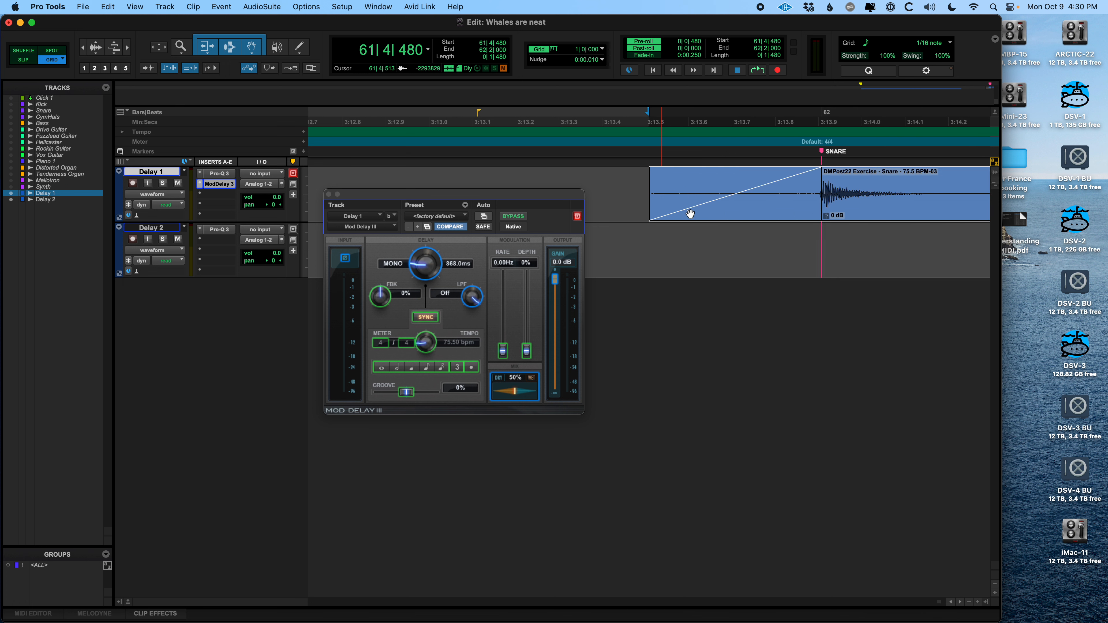
{"action": "scroll", "coordinate": [763, 276], "scroll_direction": "right", "scroll_amount": 5}
{"action": "scroll", "coordinate": [734, 266], "scroll_direction": "left", "scroll_amount": 3}
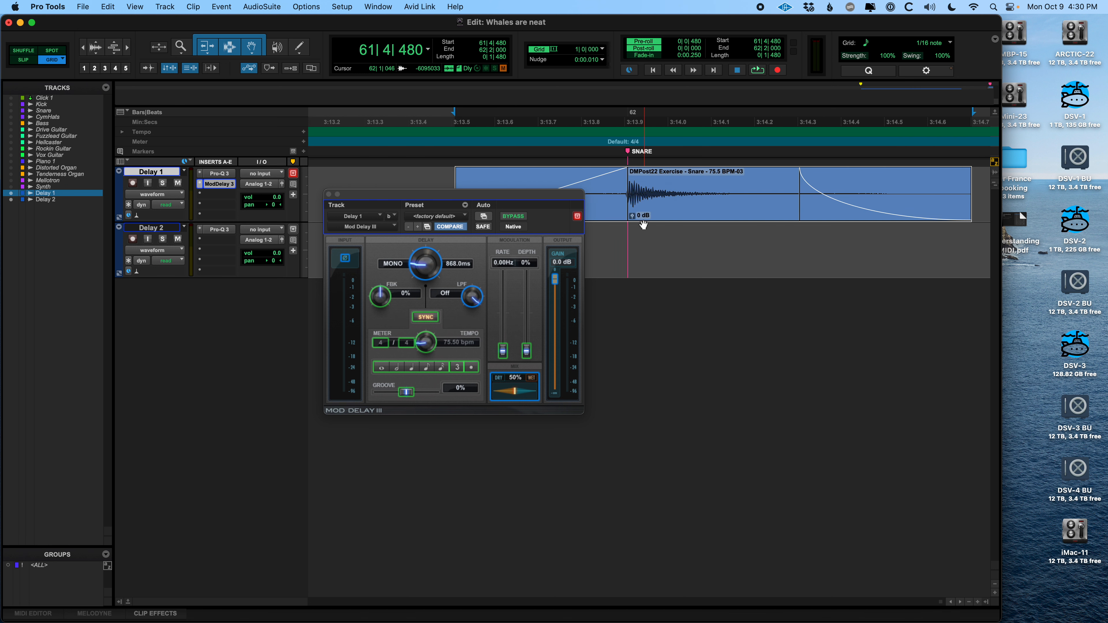
{"action": "left_click_drag", "start_coordinate": [632, 216], "coordinate": [633, 211]}
{"action": "key", "text": "space"}
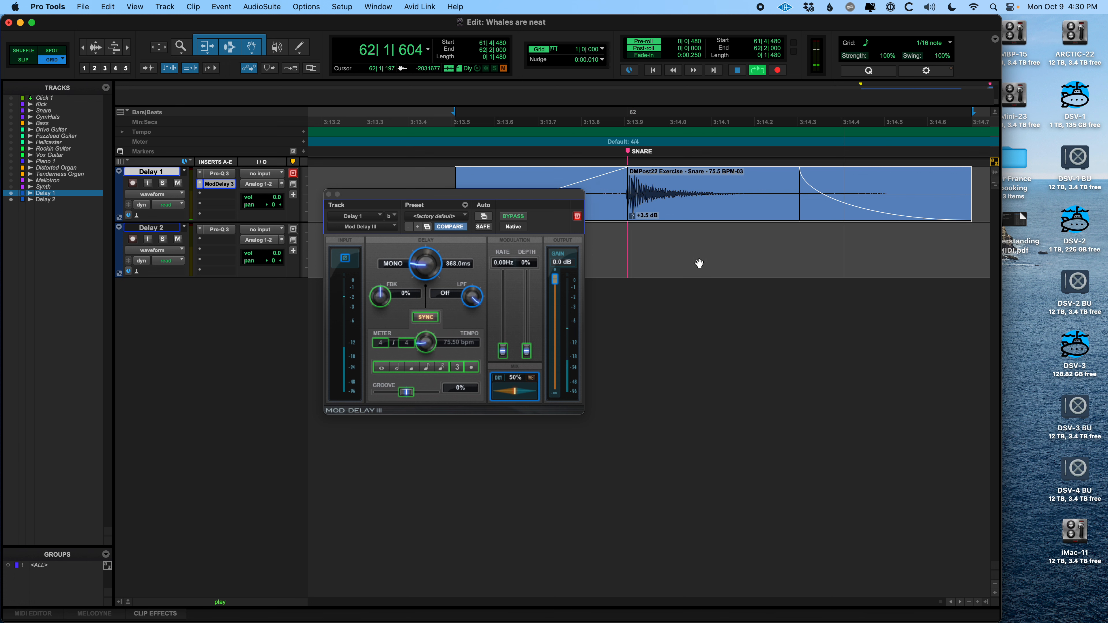
{"action": "key", "text": "space"}
Turn off loop playback and play the snare from 62|1|000 through the delay.
{"action": "left_click", "coordinate": [431, 176]}
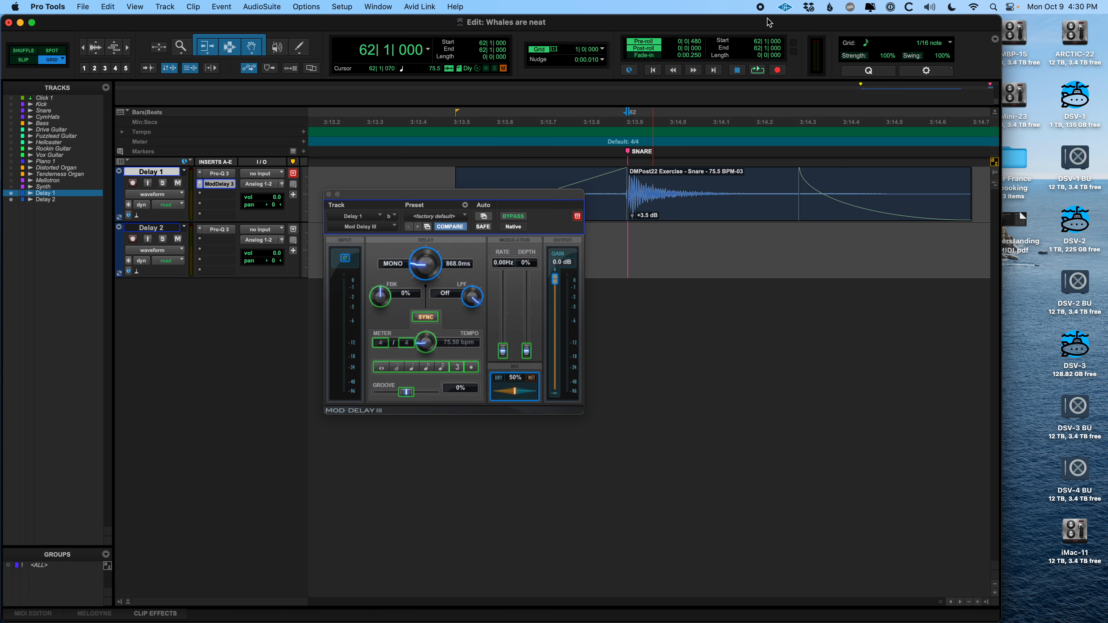
{"action": "key", "text": "r"}
{"action": "key", "text": "r"}
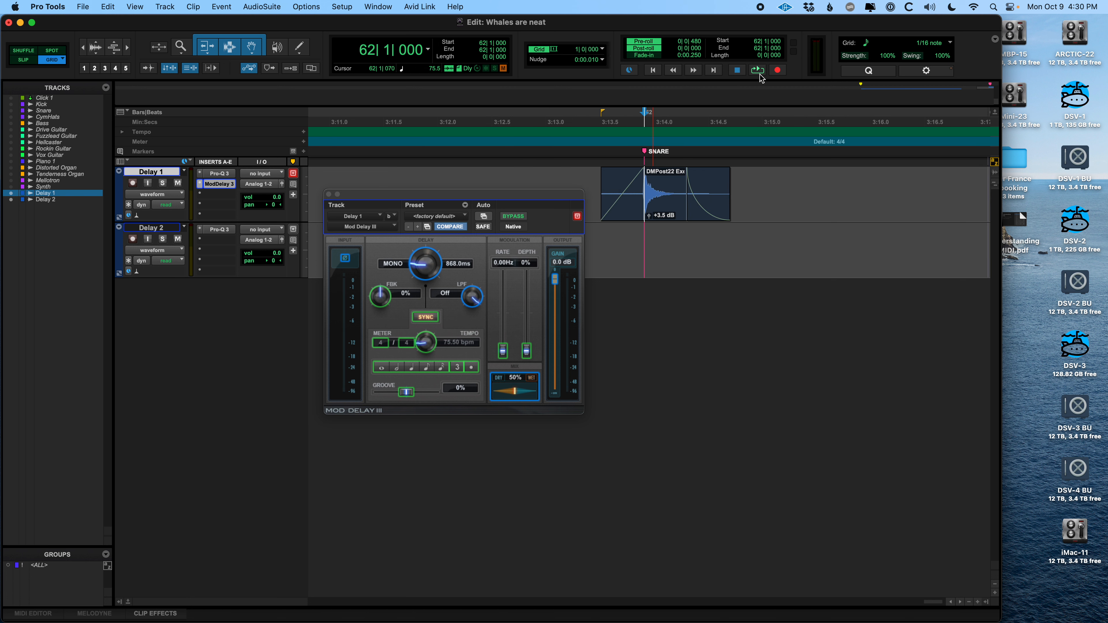
{"action": "left_click", "coordinate": [760, 74], "text": "ctrl"}
{"action": "right_click", "coordinate": [760, 72]}
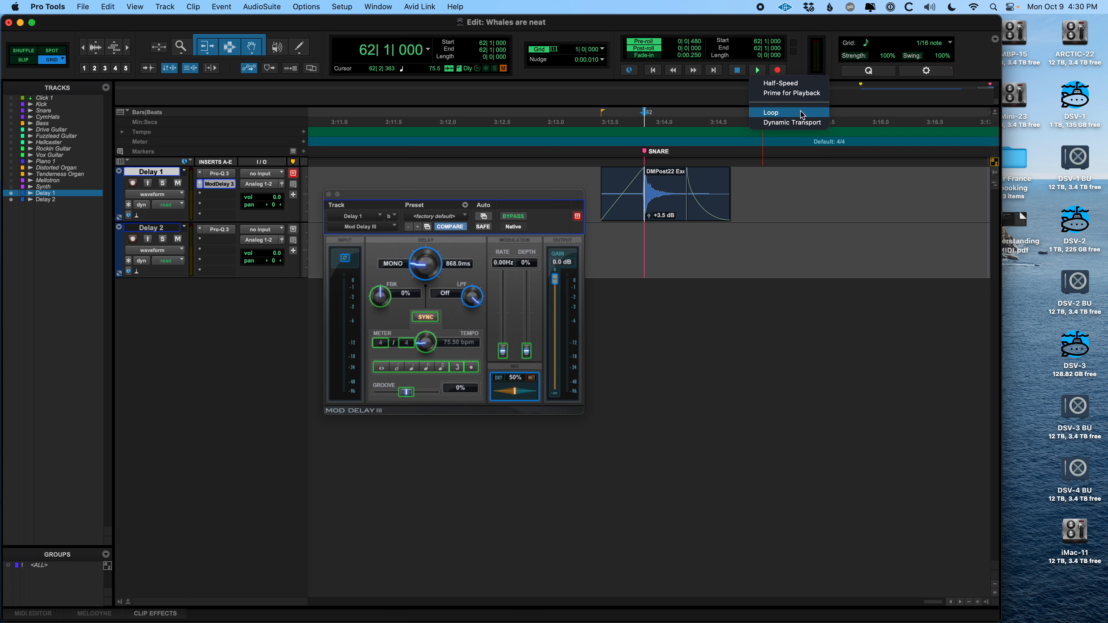
{"action": "left_click", "coordinate": [801, 115]}
{"action": "right_click", "coordinate": [762, 72]}
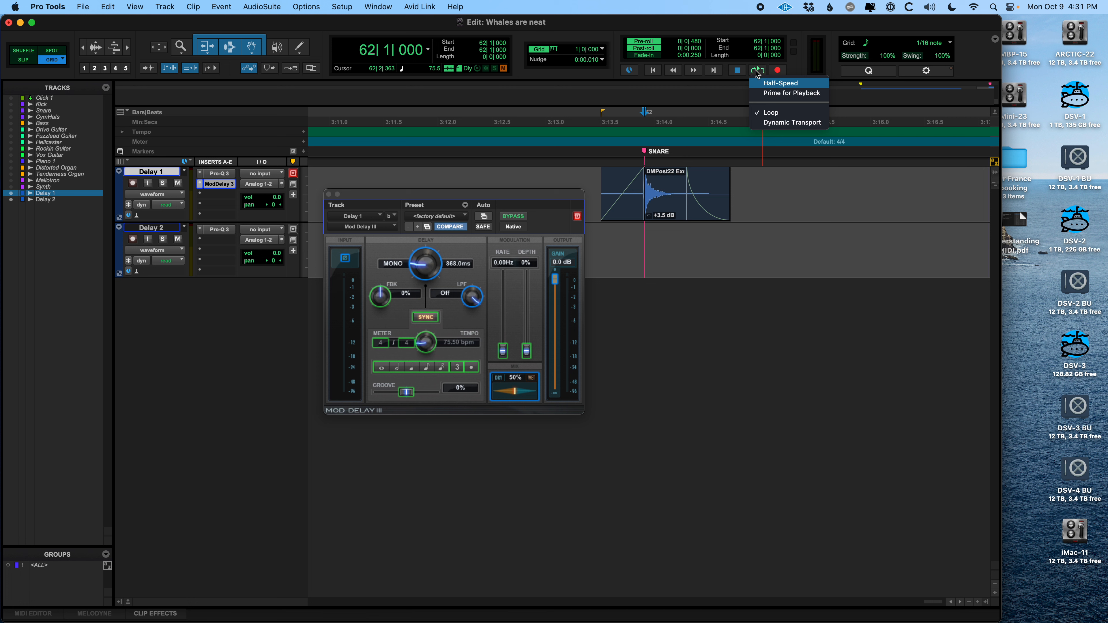
{"action": "left_click", "coordinate": [771, 112]}
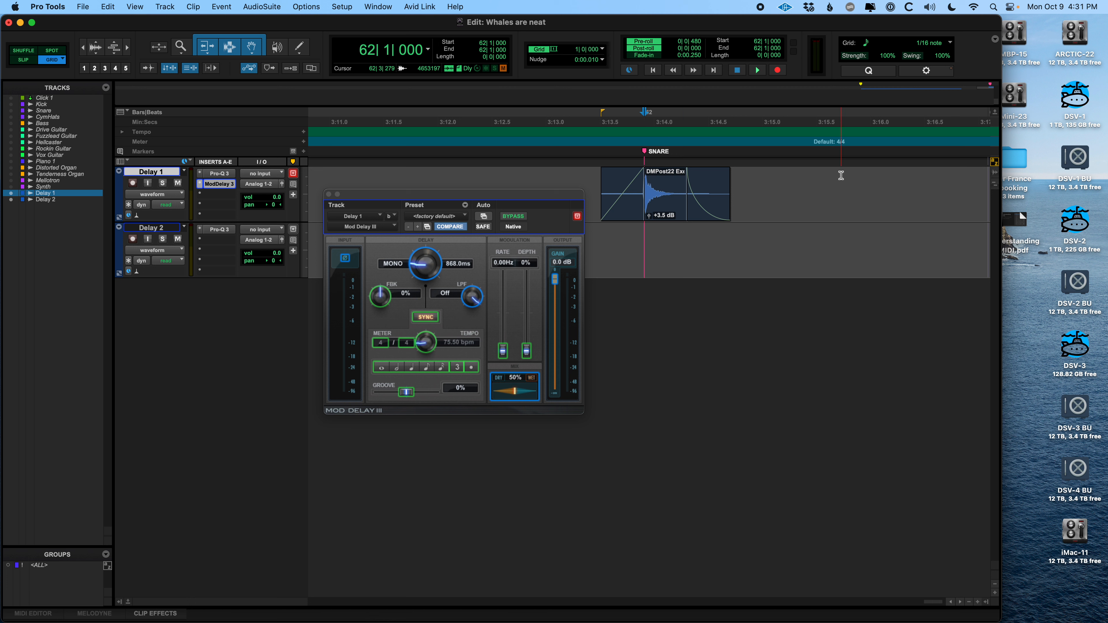
{"action": "key", "text": "space"}
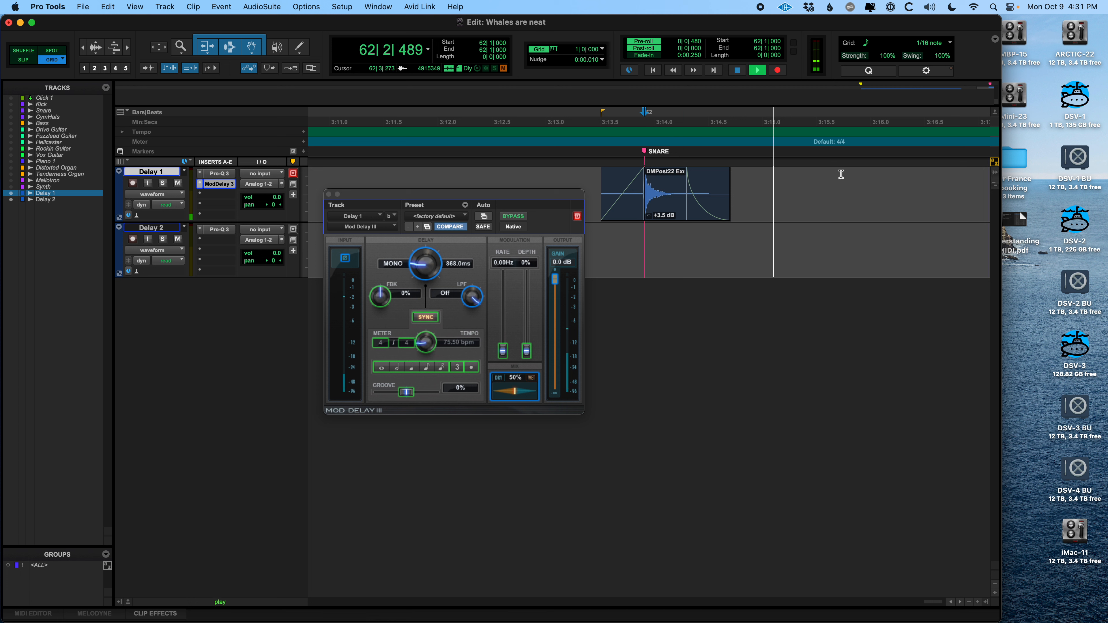
{"action": "key", "text": "space"}
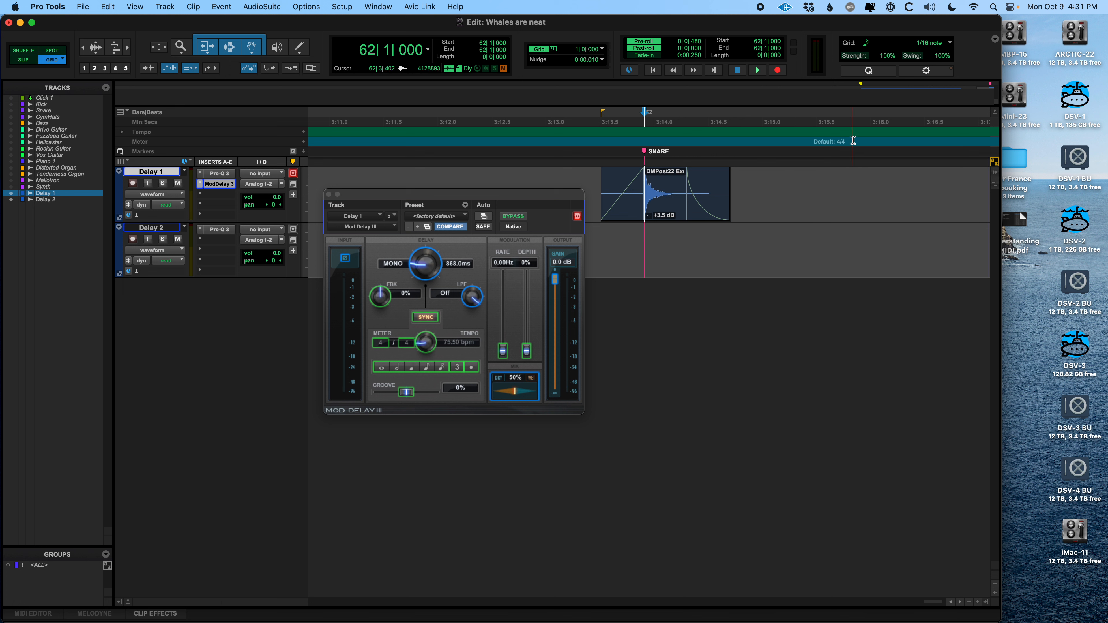
Set the delay feedback to 100% and play the snare to hear the repeats.
{"action": "key", "text": "super+["}
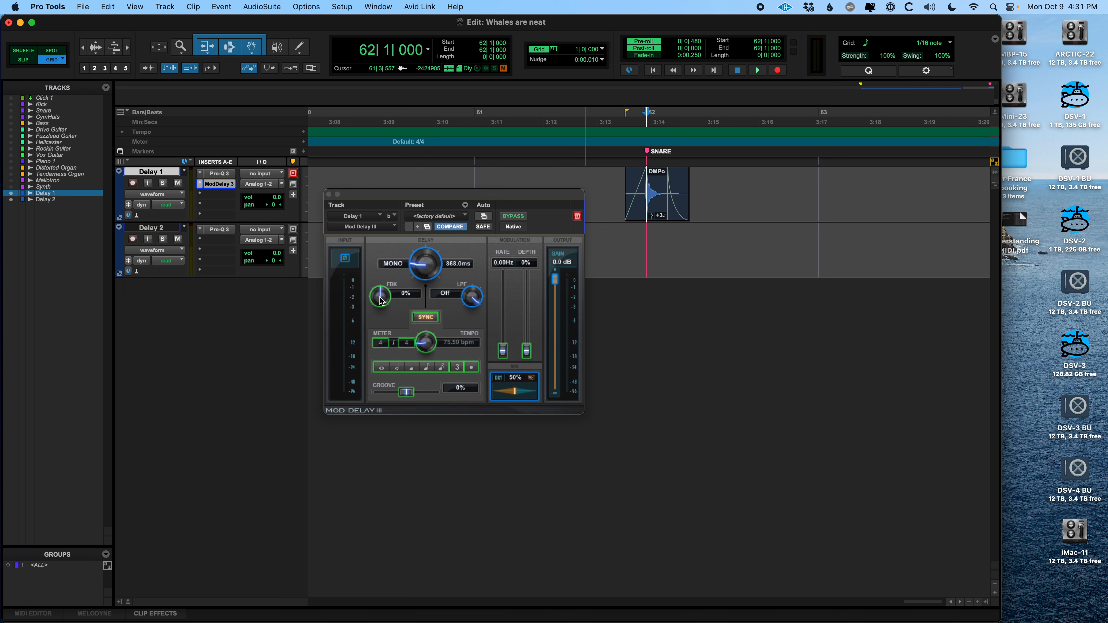
{"action": "left_click_drag", "start_coordinate": [381, 299], "coordinate": [381, 262]}
{"action": "key", "text": "space"}
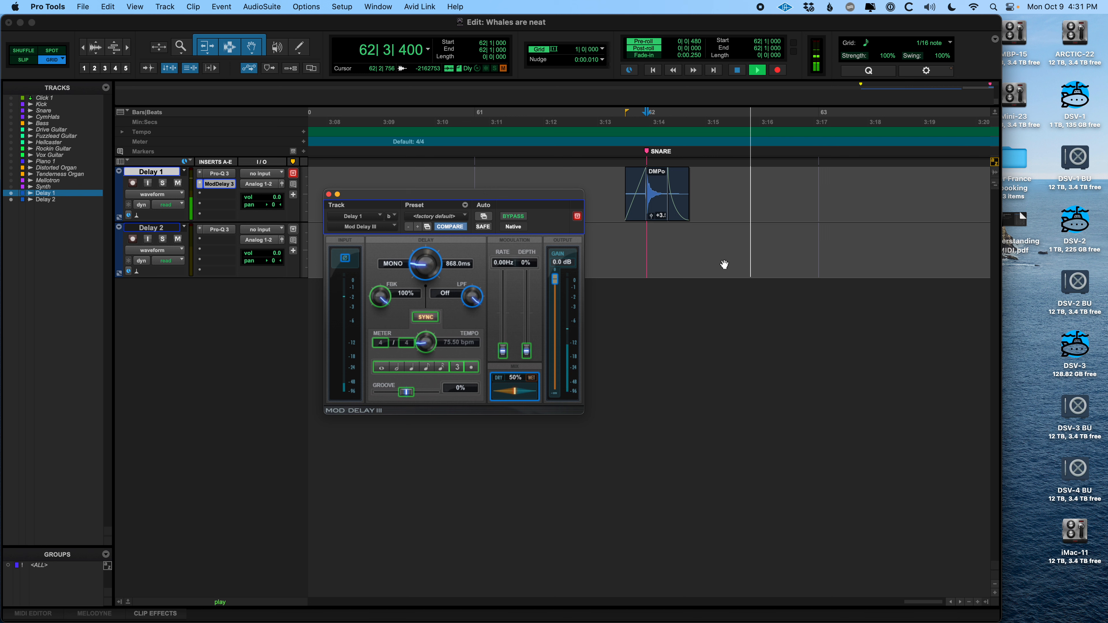
{"action": "key", "text": "super+bracketleft"}
{"action": "key", "text": "super+bracketleft"}
{"action": "key", "text": "super+bracketleft"}
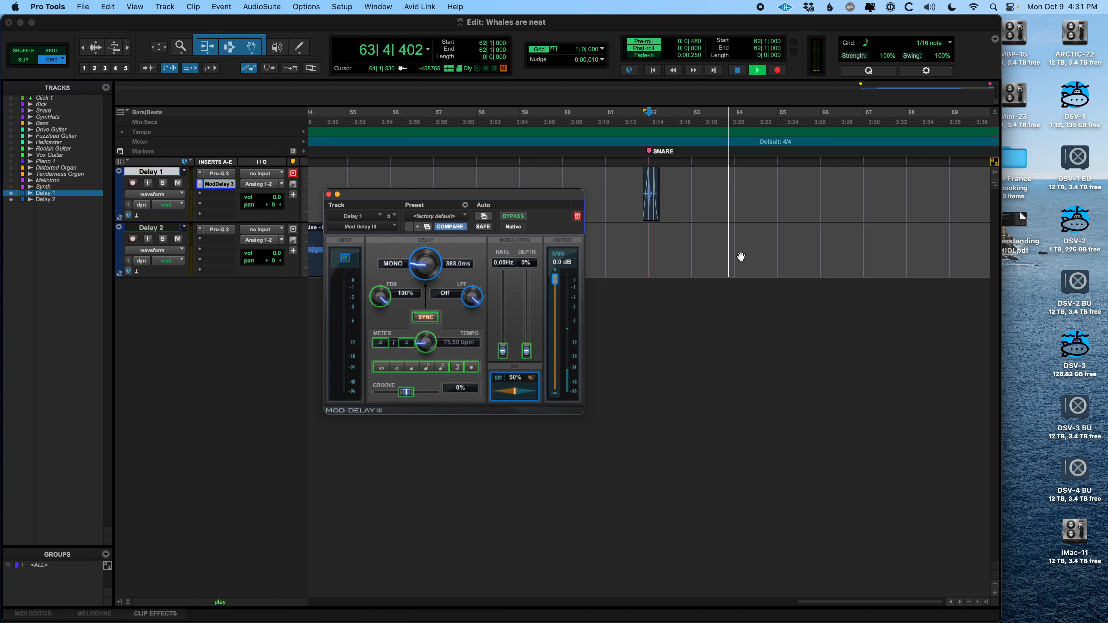
{"action": "key", "text": "space"}
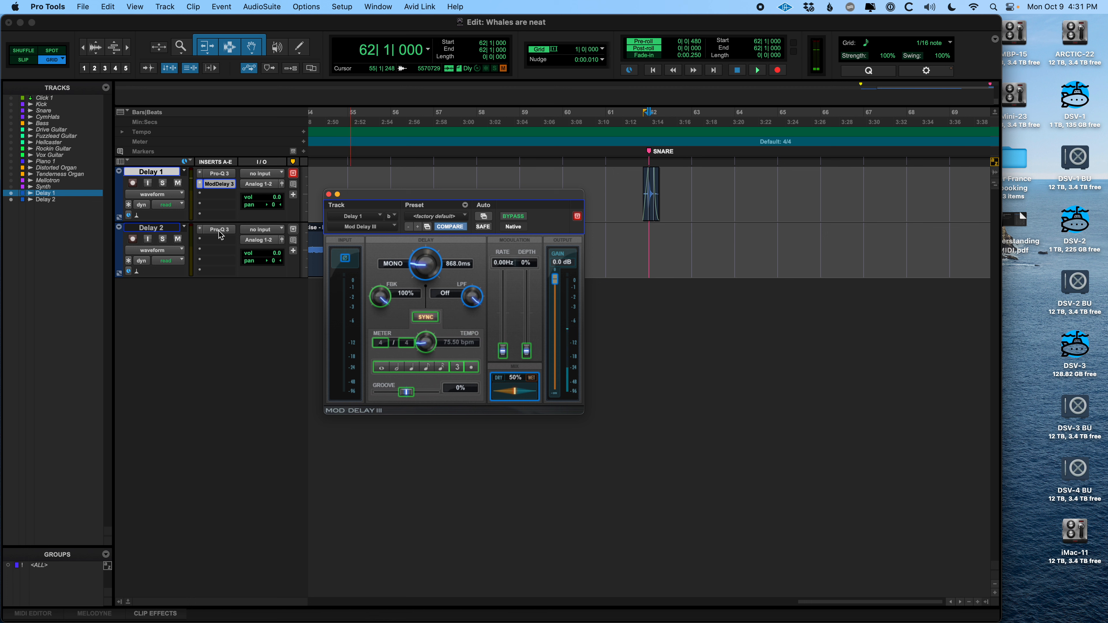
Set the delay feedback to 21% and place the edit cursor at the start of the snare clip.
{"action": "left_click_drag", "start_coordinate": [378, 298], "coordinate": [378, 337]}
{"action": "left_click_drag", "start_coordinate": [383, 295], "coordinate": [381, 302]}
{"action": "left_click", "coordinate": [607, 183]}
{"action": "key", "text": "Tab"}
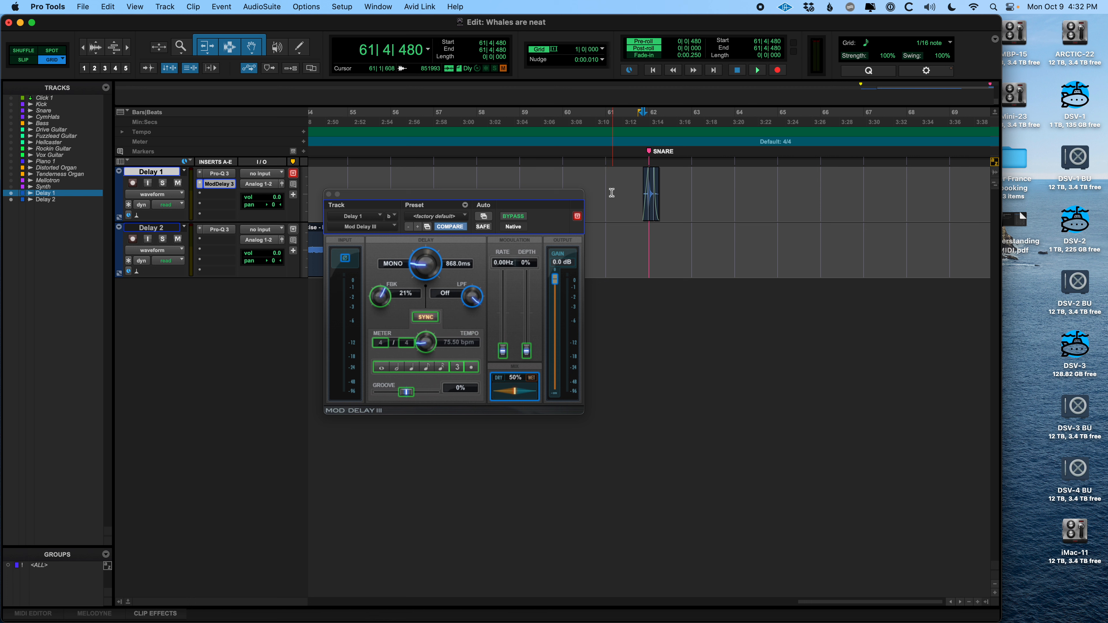
{"action": "key", "text": "super+bracketright"}
{"action": "key", "text": "super+bracketright"}
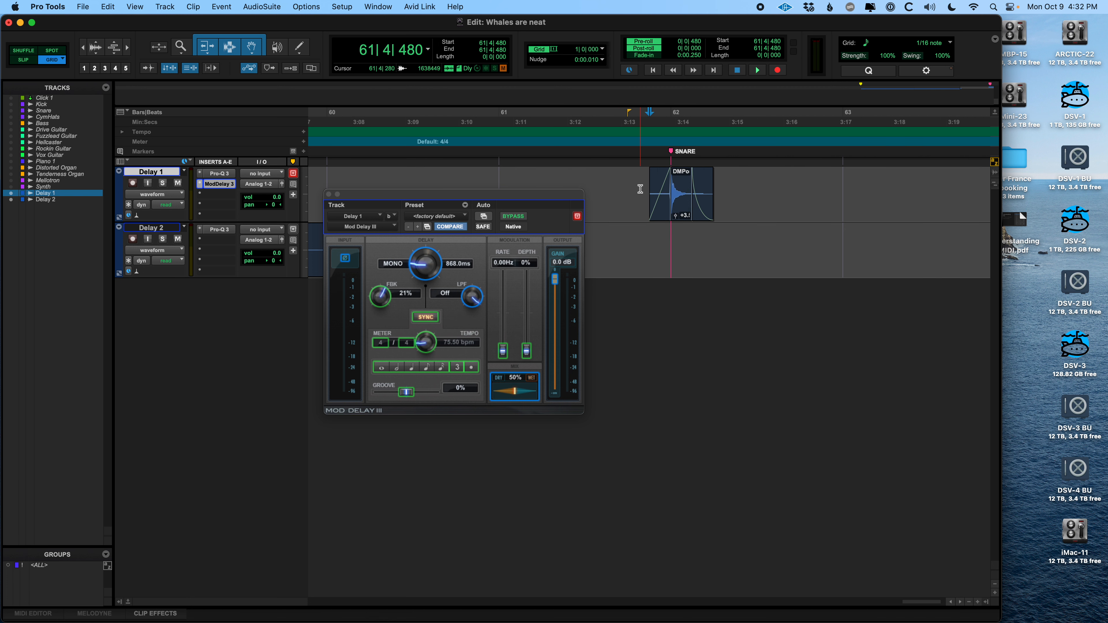
Set the delay time to 698.0 ms and the feedback to 50%, and play the snare from 62|1|000.
{"action": "key", "text": "super+bracketleft"}
{"action": "scroll", "coordinate": [706, 194], "scroll_direction": "right", "scroll_amount": 2}
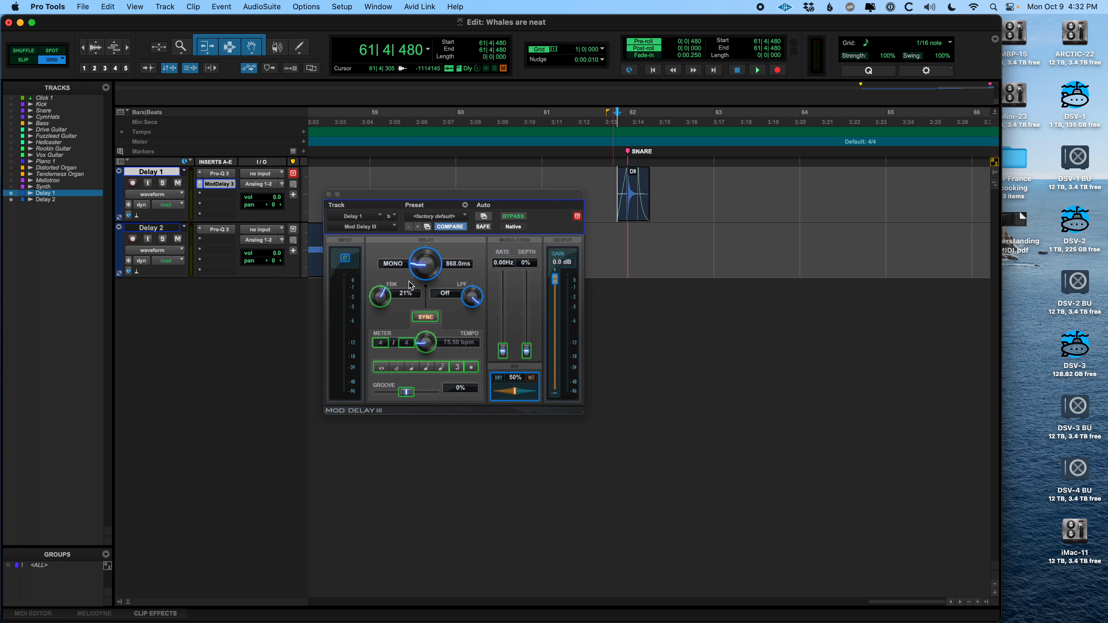
{"action": "left_click_drag", "start_coordinate": [384, 299], "coordinate": [387, 283]}
{"action": "left_click_drag", "start_coordinate": [425, 280], "coordinate": [425, 284]}
{"action": "left_click", "coordinate": [602, 179]}
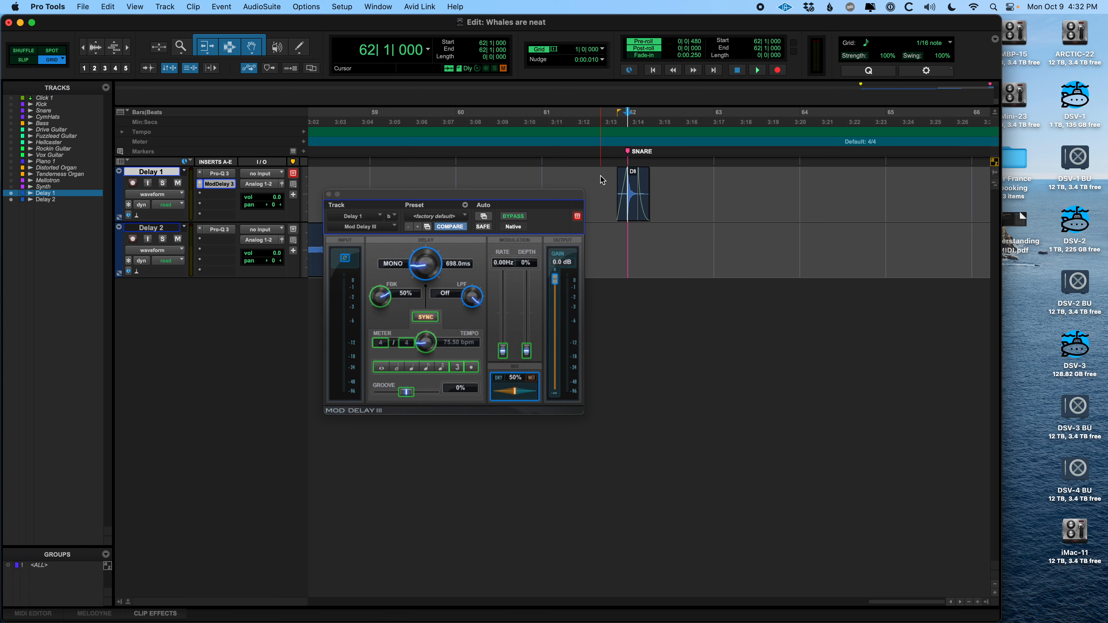
{"action": "key", "text": "space"}
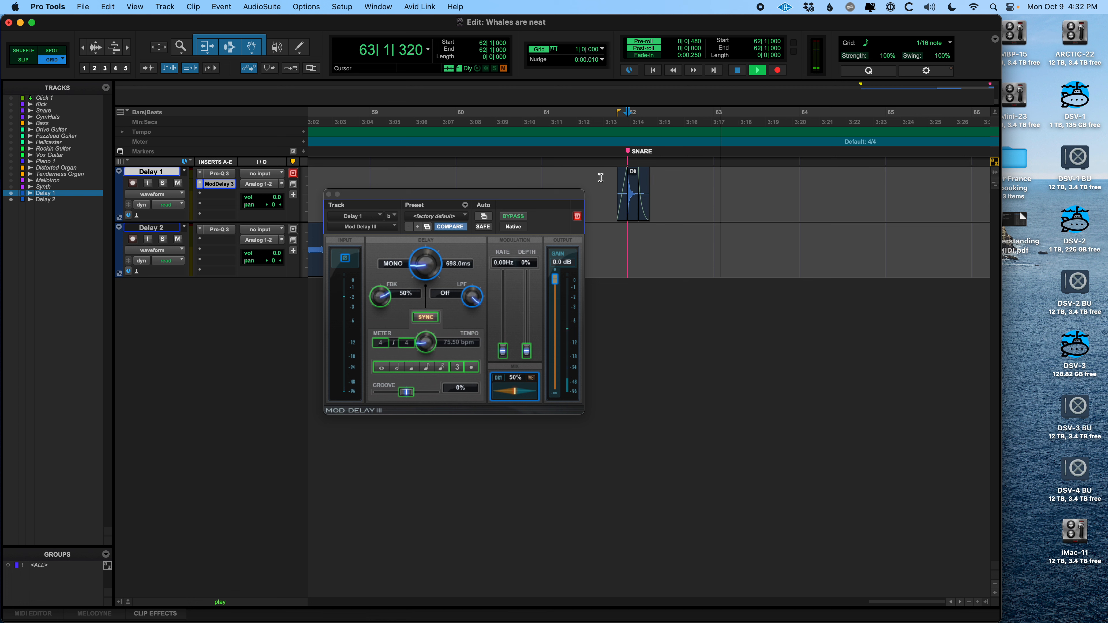
{"action": "key", "text": "space"}
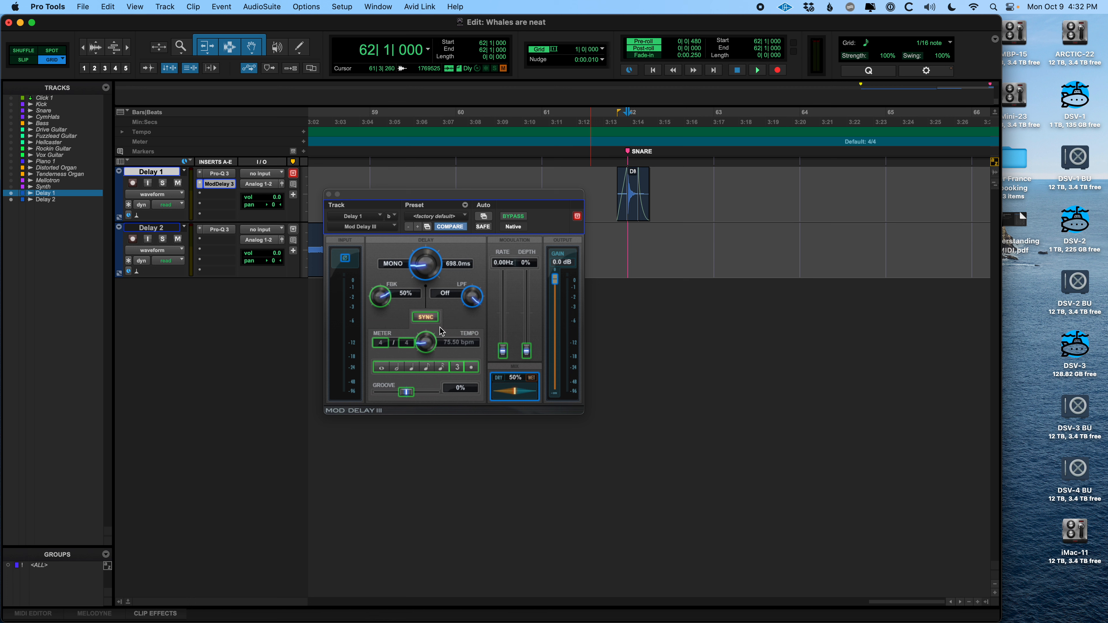
Show the Click 1 track in the Edit window and make it active.
{"action": "left_click", "coordinate": [49, 98]}
{"action": "left_click", "coordinate": [11, 98]}
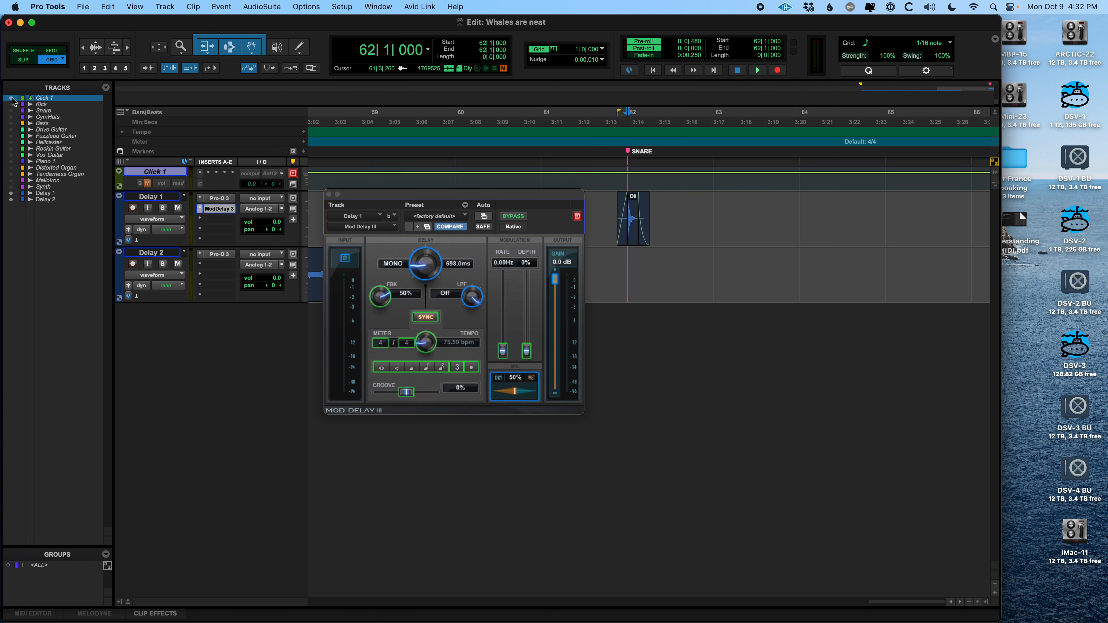
{"action": "right_click", "coordinate": [168, 177]}
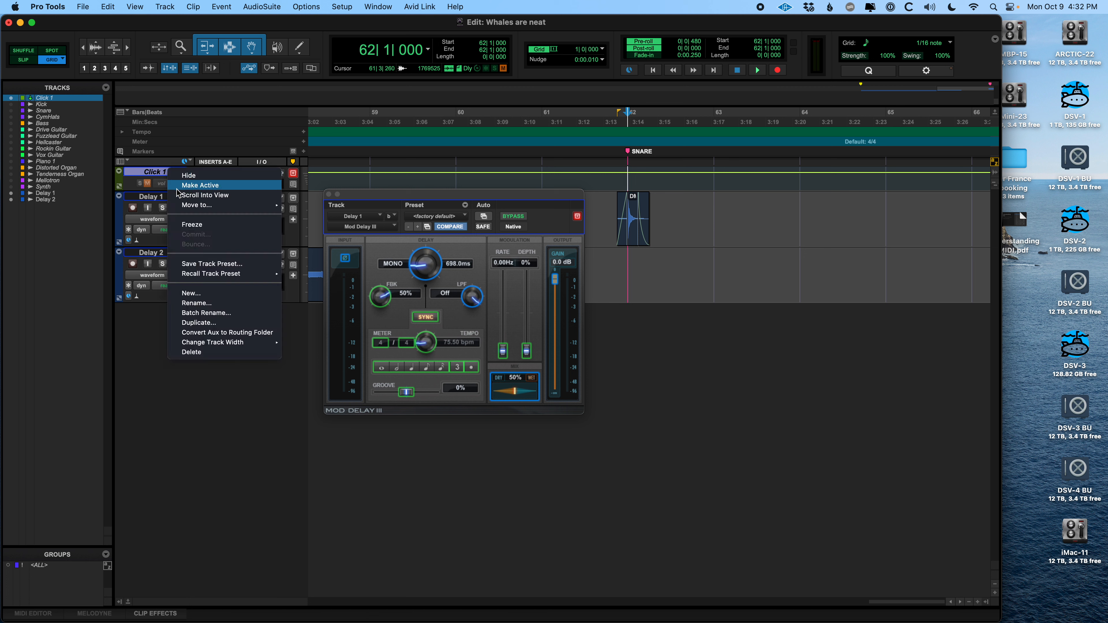
{"action": "left_click", "coordinate": [188, 218]}
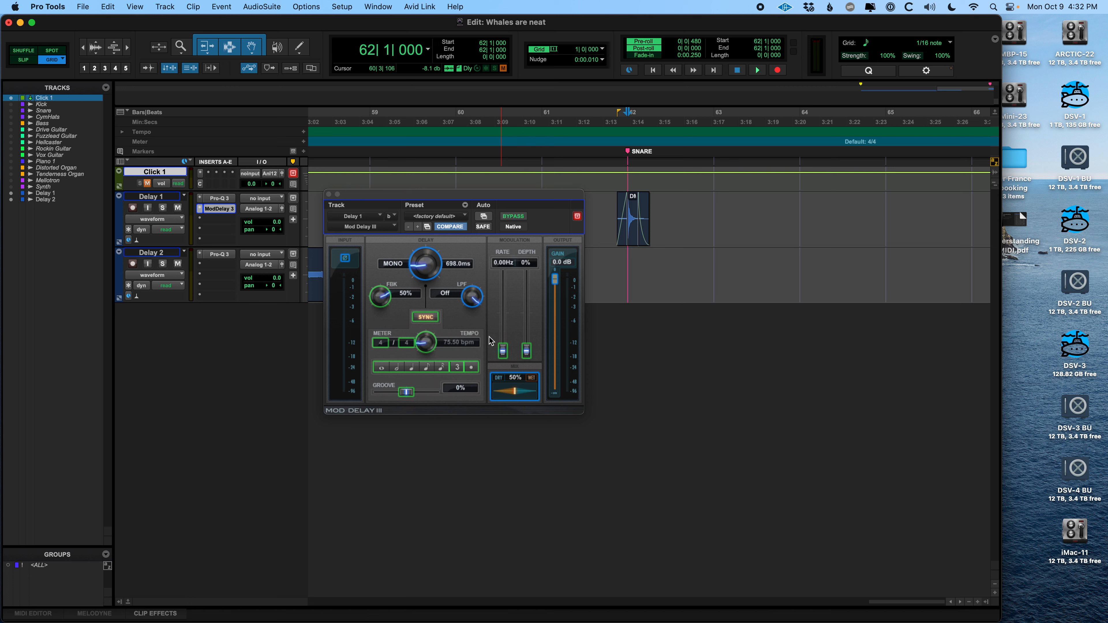
Sync the delay to an eighth-note triplet and show the MIDI controls in the Edit window toolbar.
{"action": "left_click", "coordinate": [428, 369]}
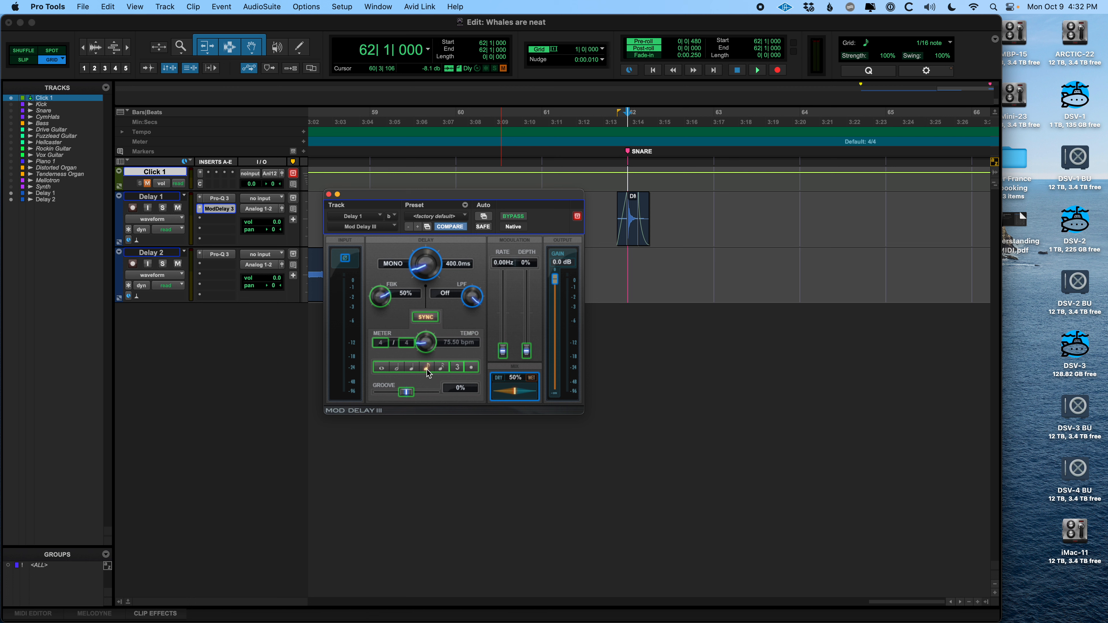
{"action": "left_click", "coordinate": [456, 368]}
{"action": "left_click", "coordinate": [995, 42]}
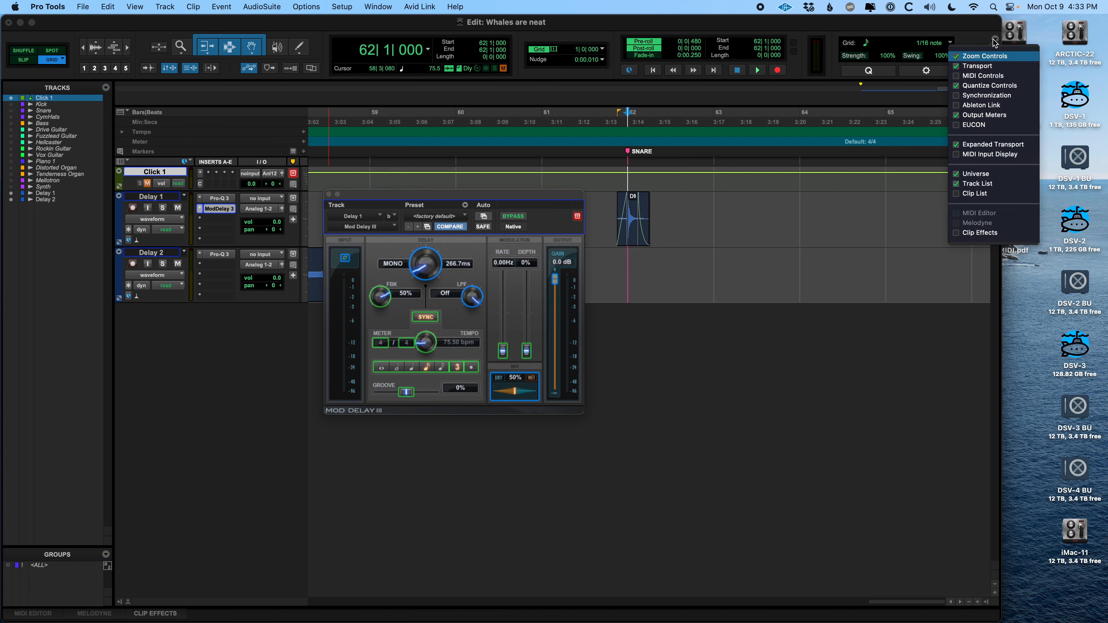
{"action": "left_click", "coordinate": [959, 75]}
{"action": "left_click", "coordinate": [875, 31]}
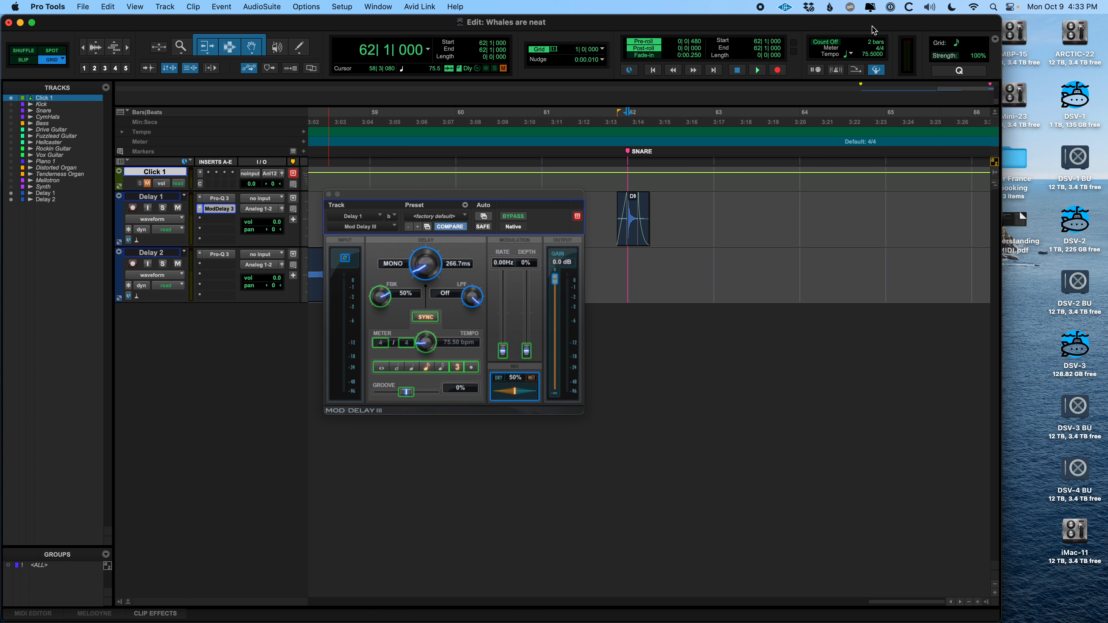
Unmute the Click 1 track and play the snare with the metronome turned on.
{"action": "left_click", "coordinate": [147, 183]}
{"action": "key", "text": "space"}
{"action": "key", "text": "space"}
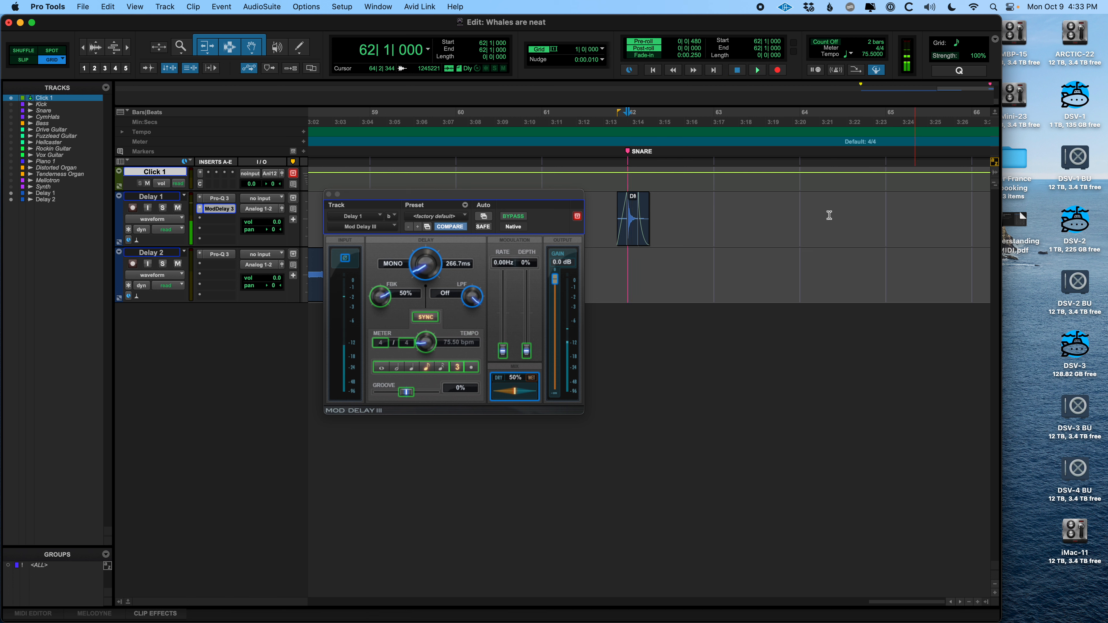
{"action": "key", "text": "space"}
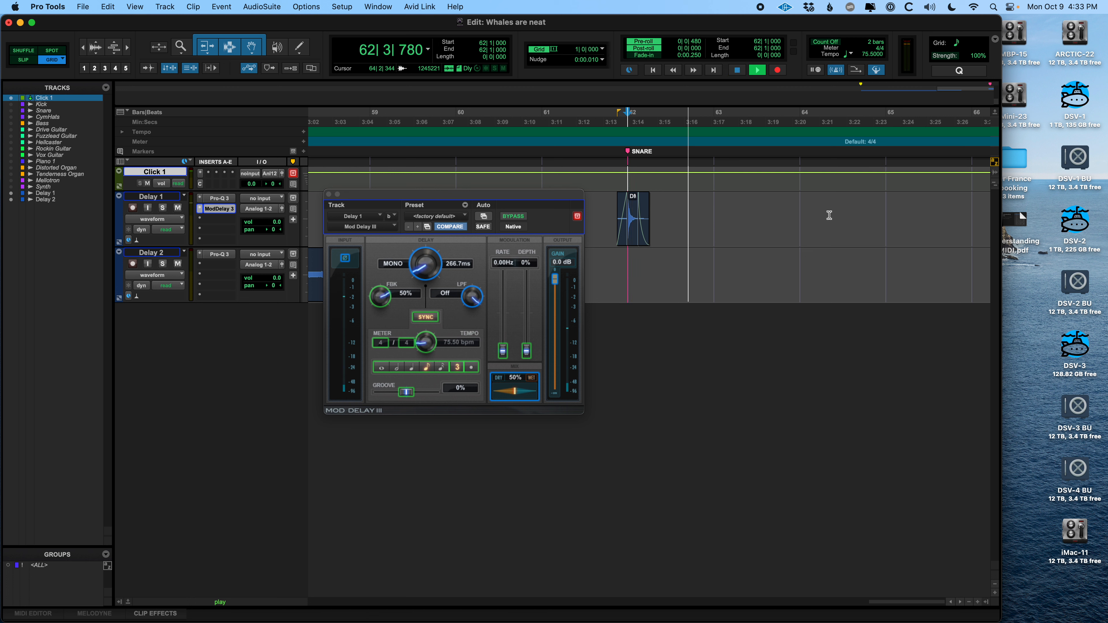
{"action": "key", "text": "space"}
Move the Mod Delay III window clear of the Delay 1 lane and play against the click from 61|1|000.
{"action": "left_click_drag", "start_coordinate": [547, 194], "coordinate": [496, 228]}
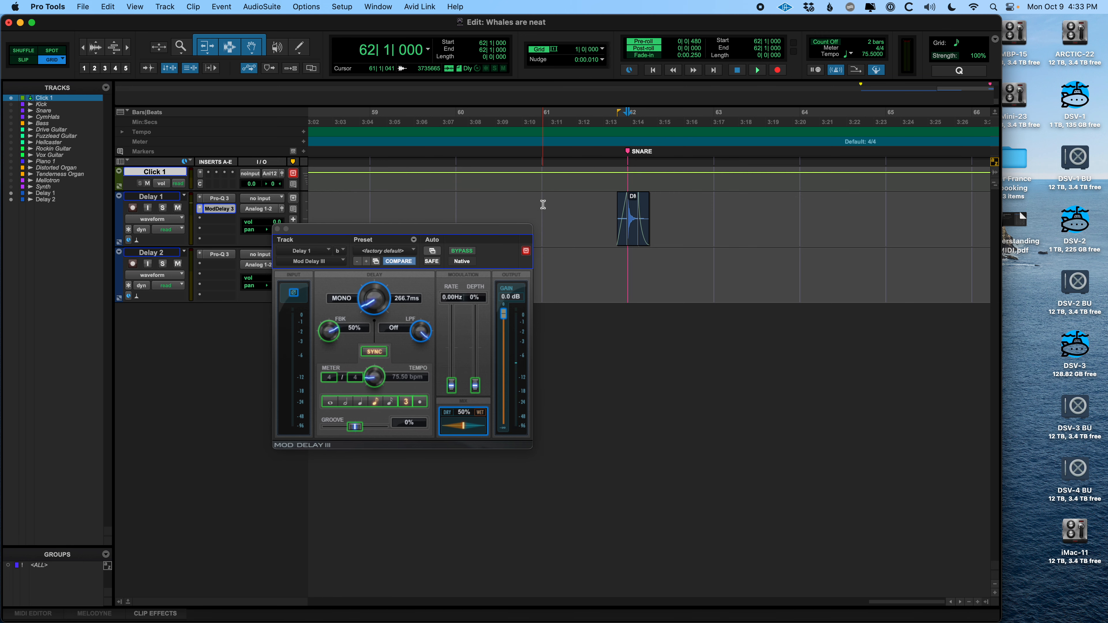
{"action": "left_click", "coordinate": [544, 205]}
{"action": "key", "text": "space"}
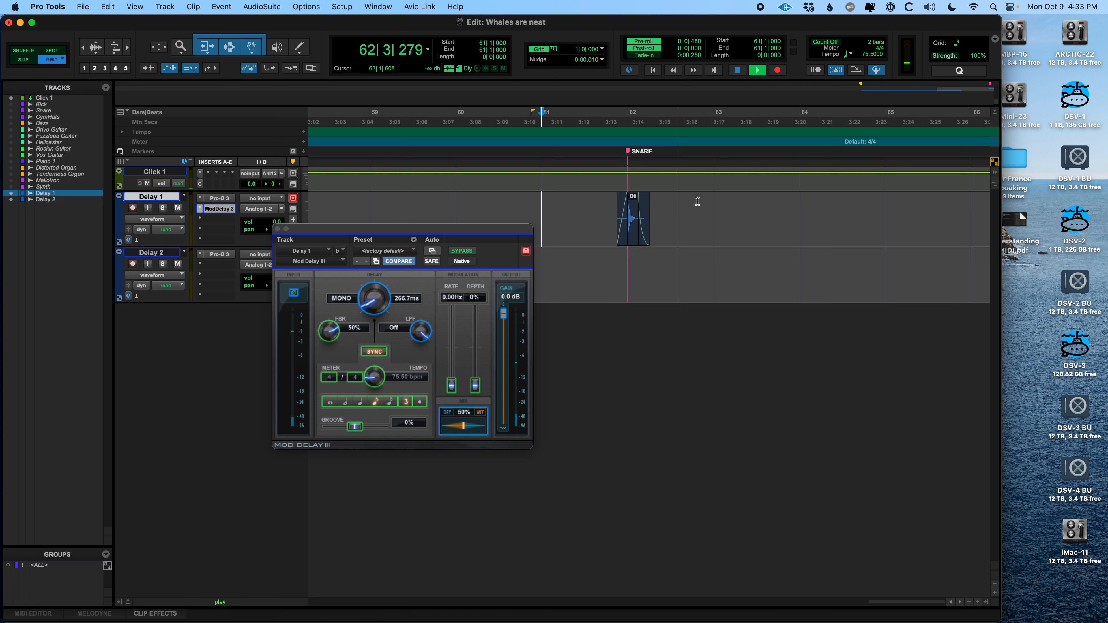
{"action": "key", "text": "space"}
Change the synced delay to a straight eighth note and raise the feedback to 60% during playback from 61|1|000.
{"action": "left_click", "coordinate": [406, 401]}
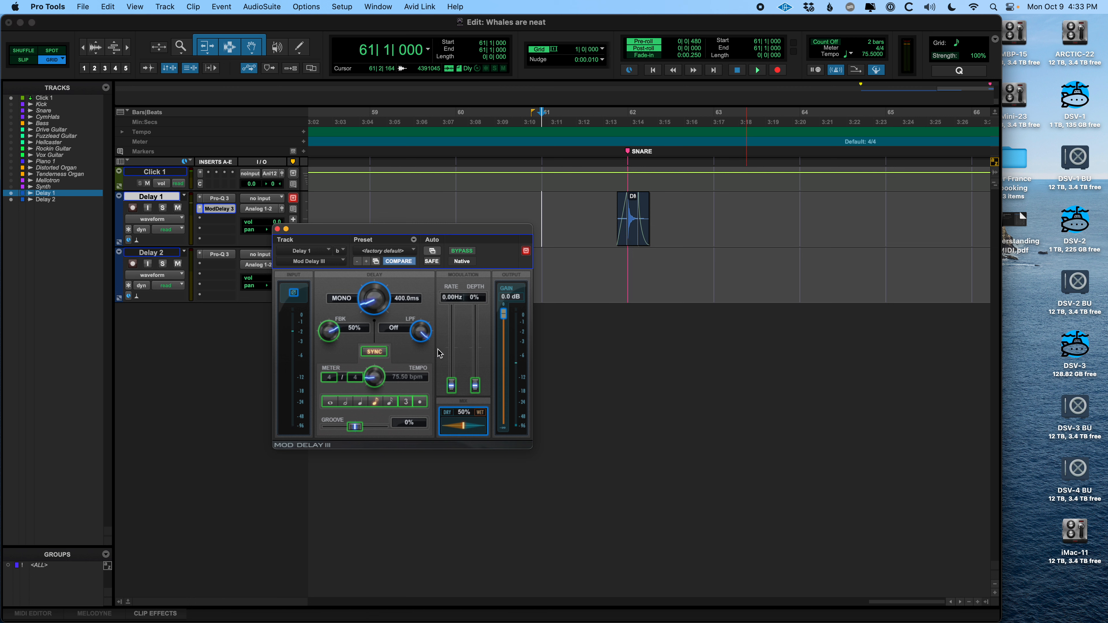
{"action": "key", "text": "space"}
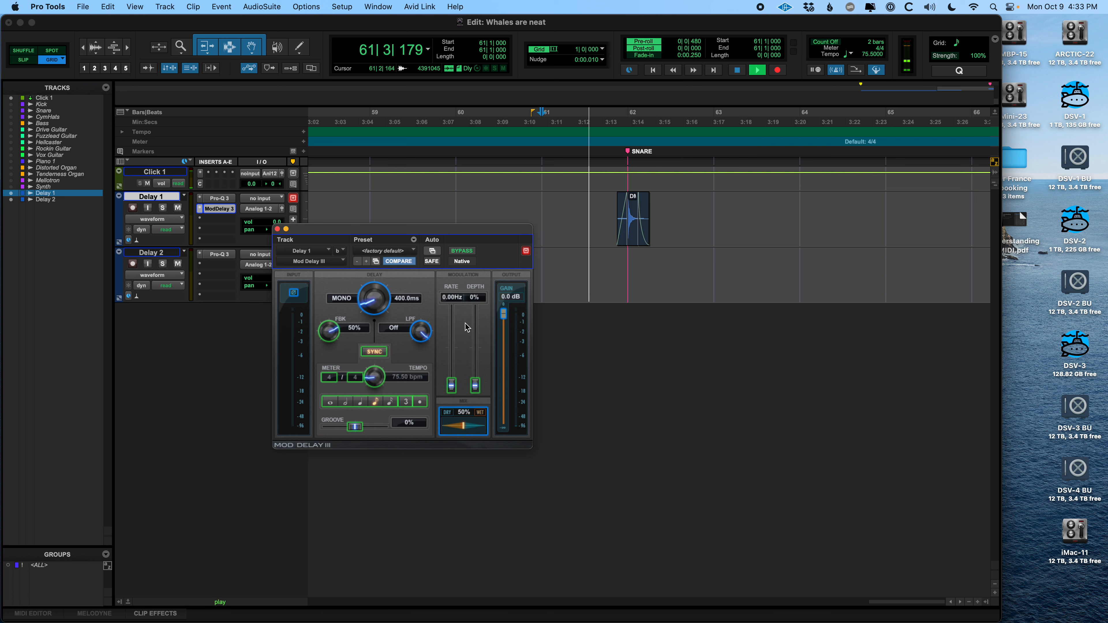
{"action": "left_click_drag", "start_coordinate": [330, 333], "coordinate": [330, 324]}
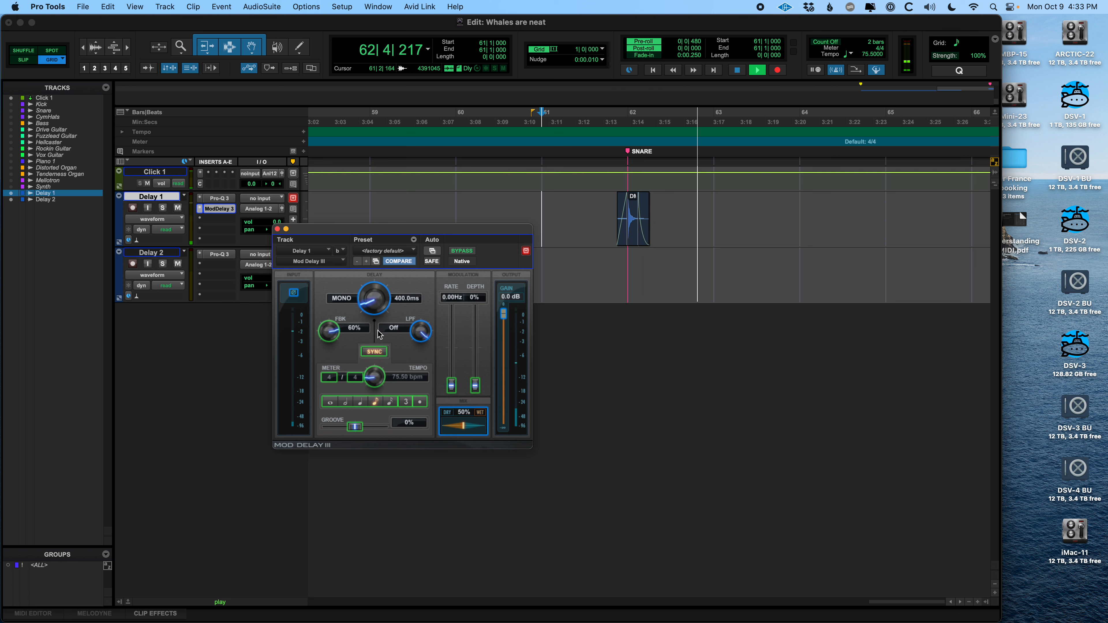
{"action": "key", "text": "space"}
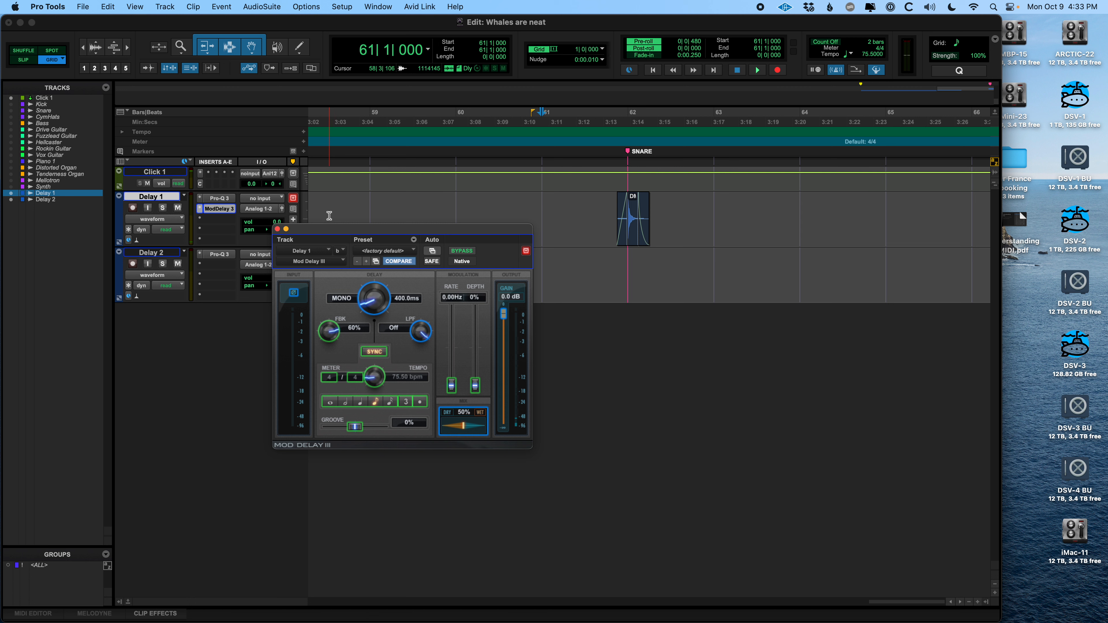
Turn off the metronome and close the Mod Delay III window.
{"action": "key", "text": "KP_7"}
{"action": "left_click_drag", "start_coordinate": [336, 230], "coordinate": [356, 180]}
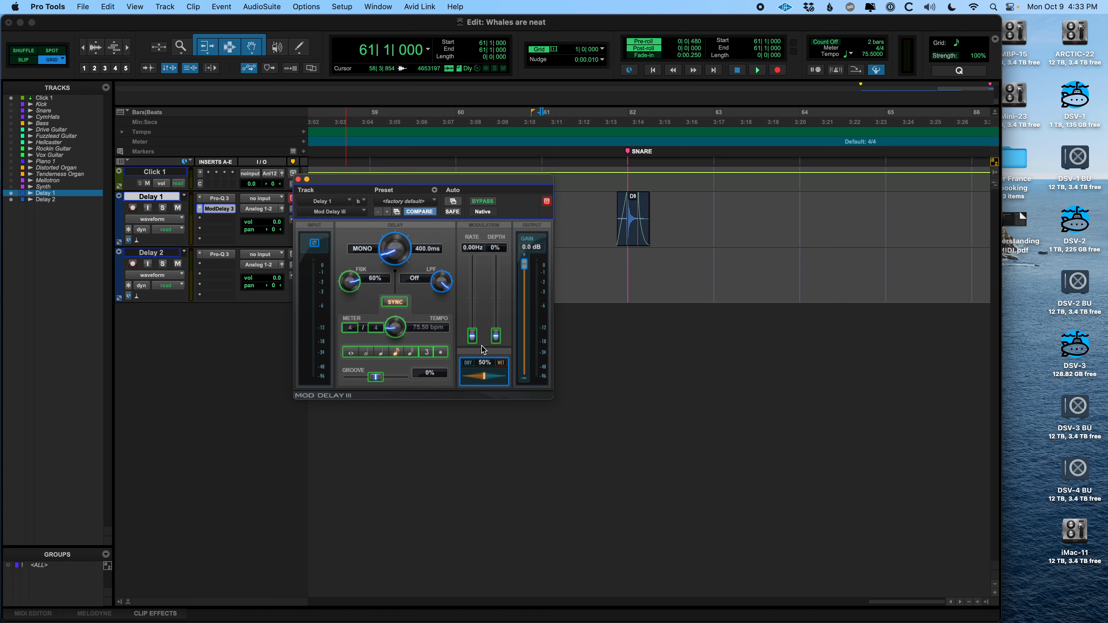
{"action": "left_click", "coordinate": [298, 180]}
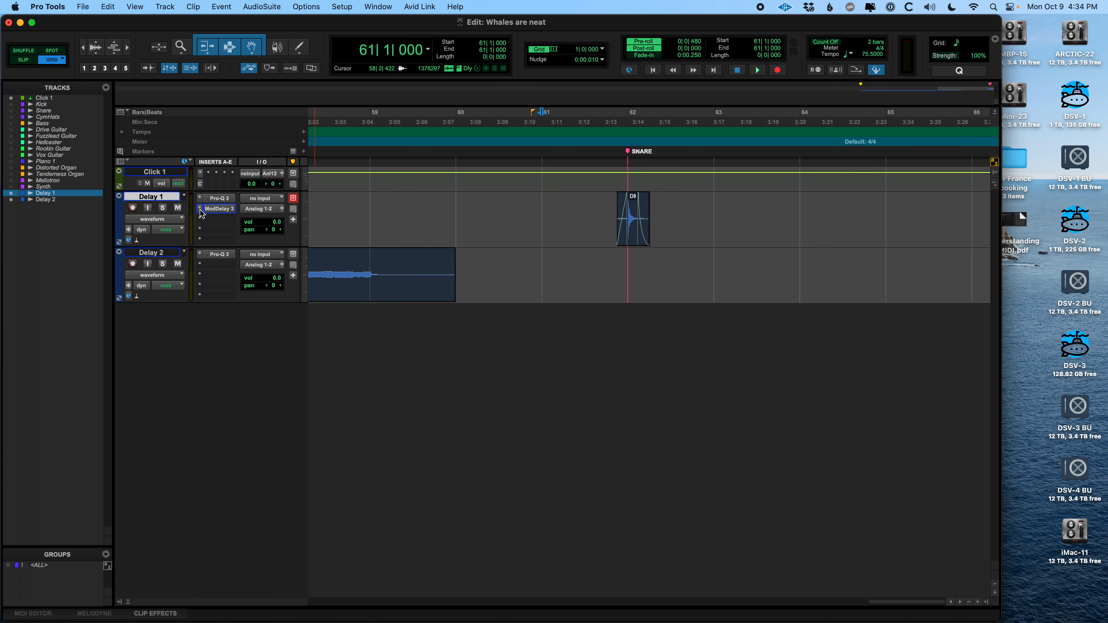
Remove the mono Mod Delay III insert from Delay 1 and insert Mod Delay III (mono/stereo) in its slot.
{"action": "left_click", "coordinate": [200, 210]}
{"action": "left_click", "coordinate": [244, 142]}
{"action": "left_click", "coordinate": [202, 210]}
{"action": "mouse_move", "coordinate": [244, 209]}
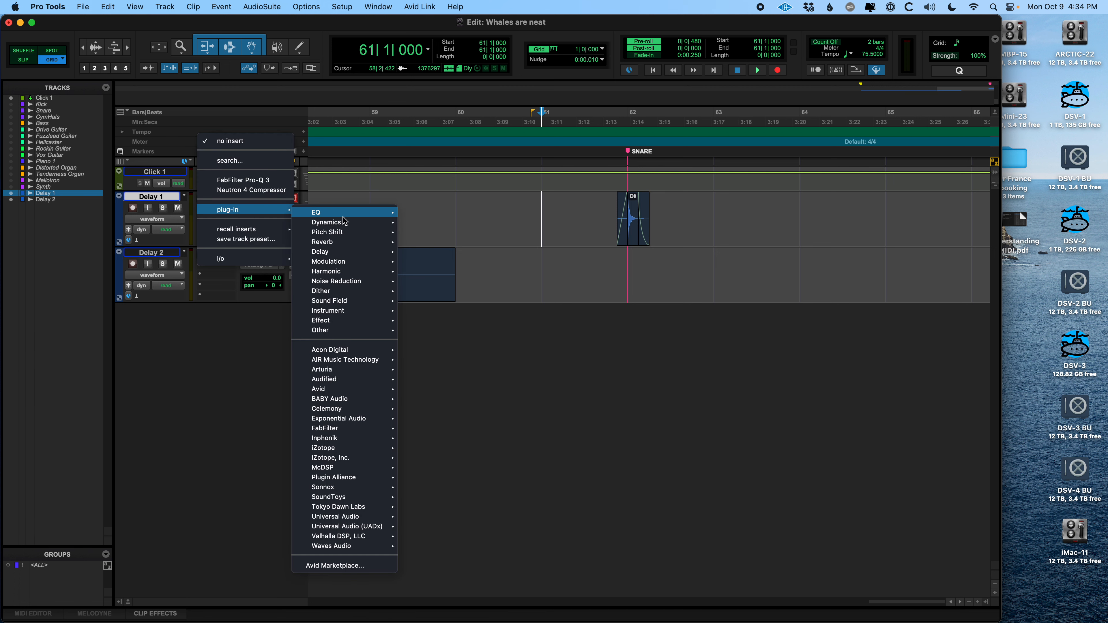
{"action": "mouse_move", "coordinate": [374, 254]}
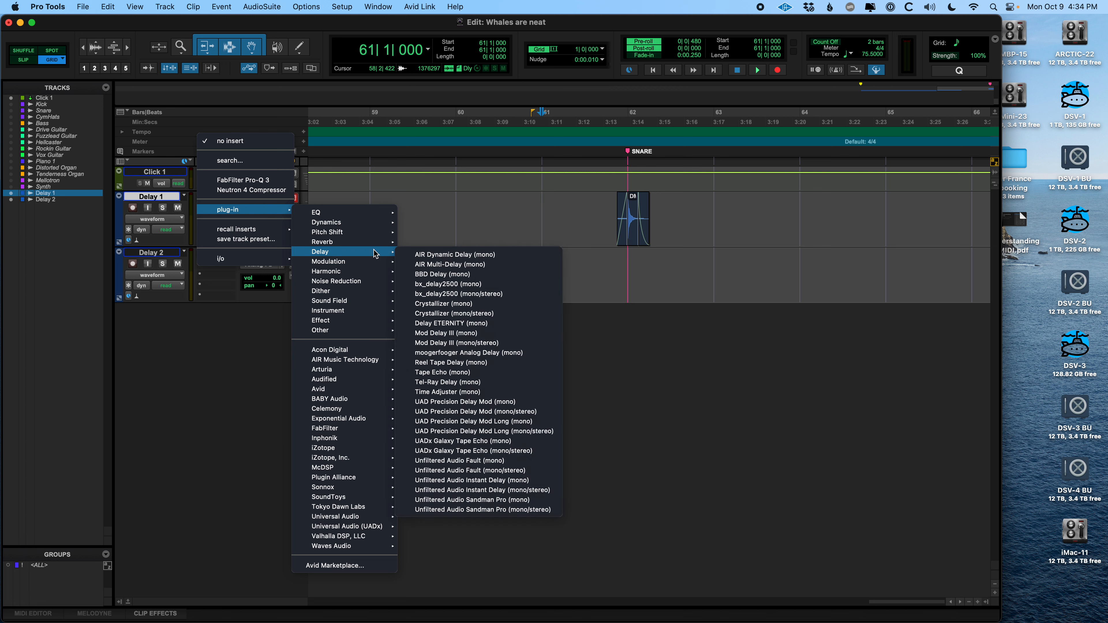
{"action": "left_click", "coordinate": [512, 344]}
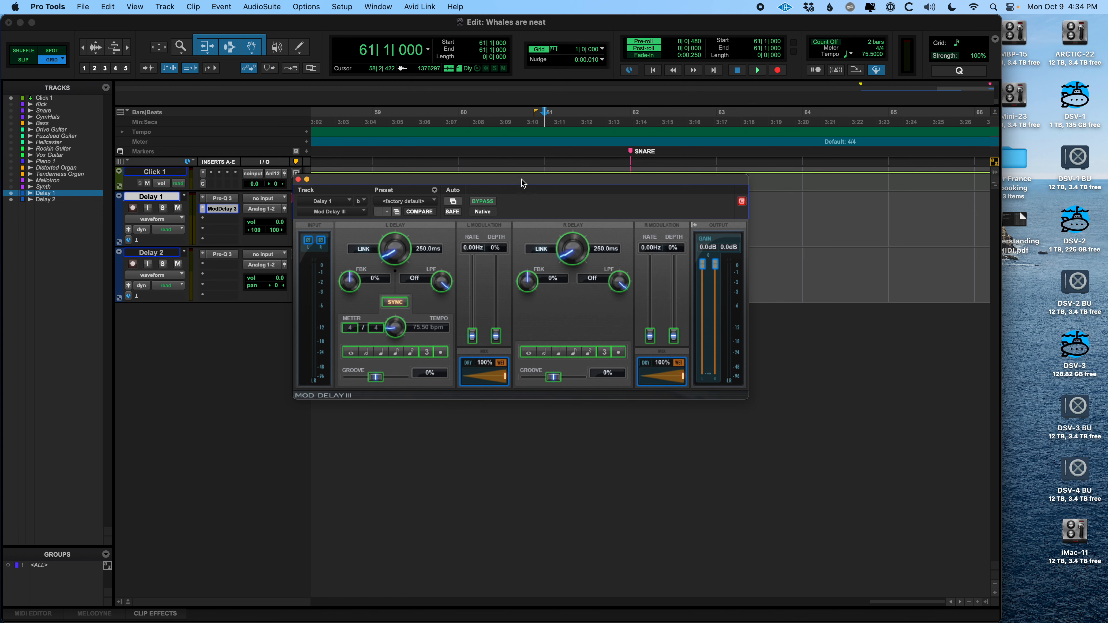
Move the stereo Mod Delay III window below the snare clip and look through its factory preset list.
{"action": "left_click_drag", "start_coordinate": [523, 182], "coordinate": [528, 280]}
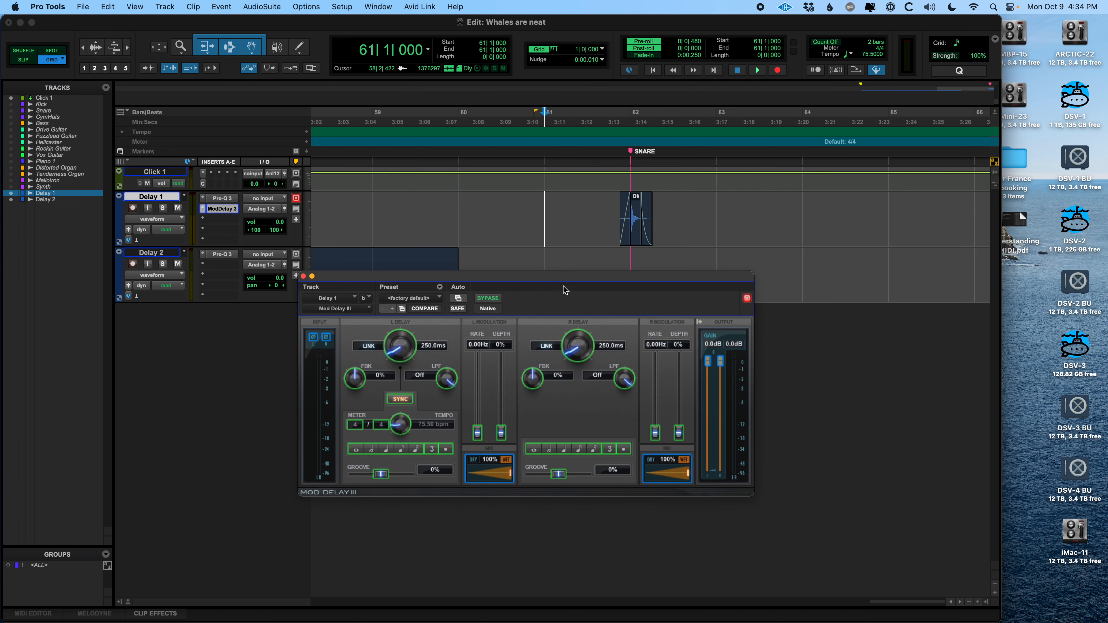
{"action": "left_click", "coordinate": [434, 301]}
{"action": "left_click", "coordinate": [434, 299]}
{"action": "left_click", "coordinate": [426, 301]}
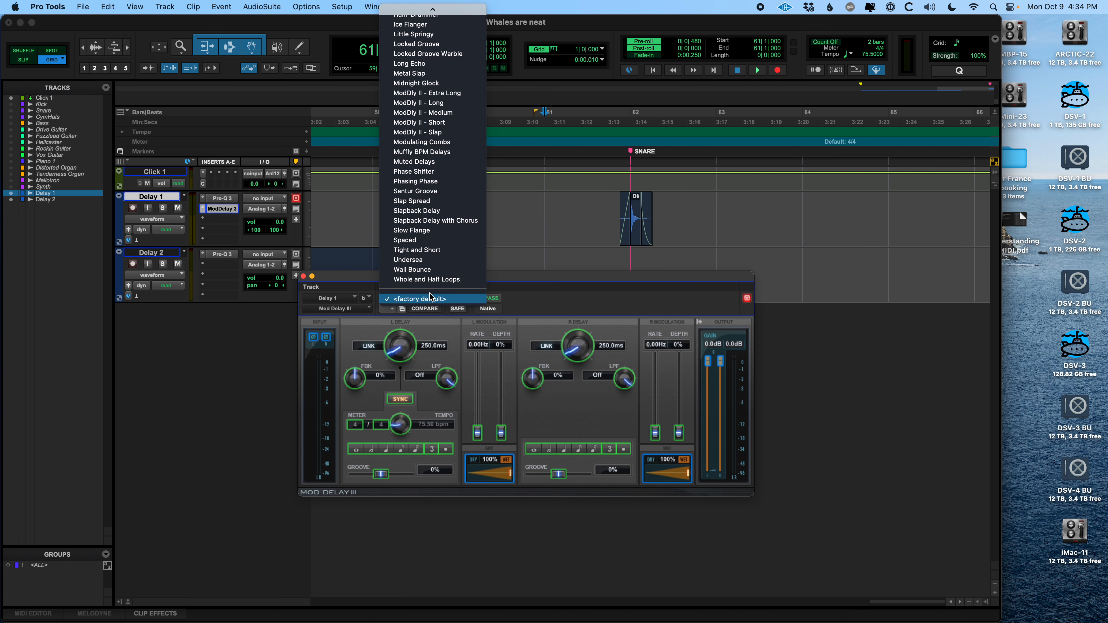
{"action": "scroll", "coordinate": [433, 9], "scroll_direction": "up", "scroll_amount": 5}
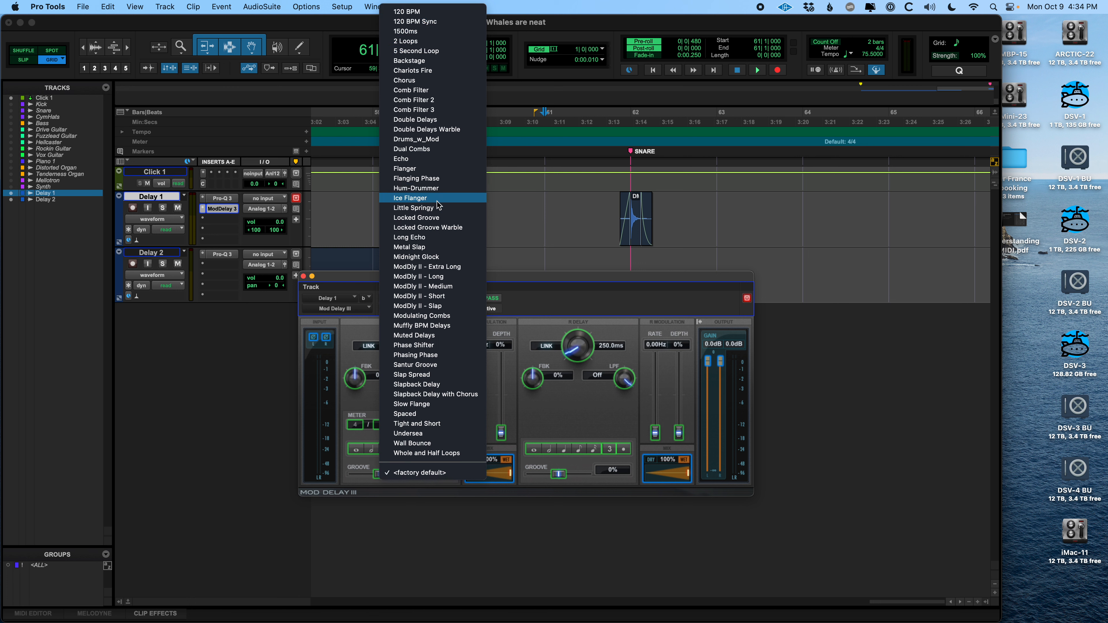
{"action": "left_click", "coordinate": [561, 279]}
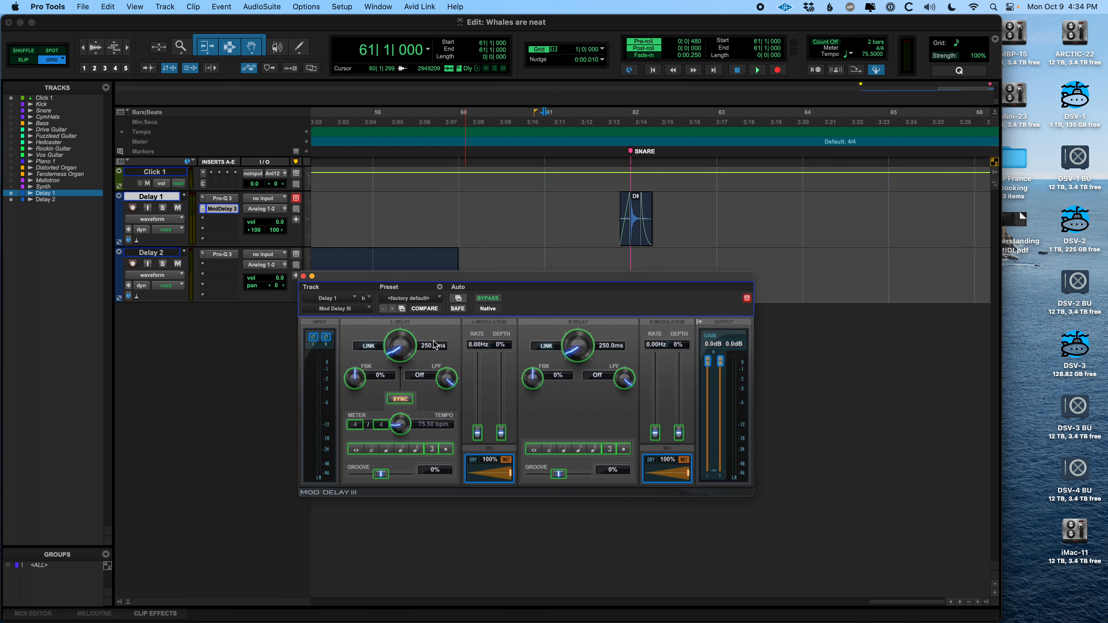
Sync the left delay to an eighth note and the right delay to a dotted eighth note.
{"action": "left_click", "coordinate": [369, 347]}
{"action": "left_click", "coordinate": [367, 346]}
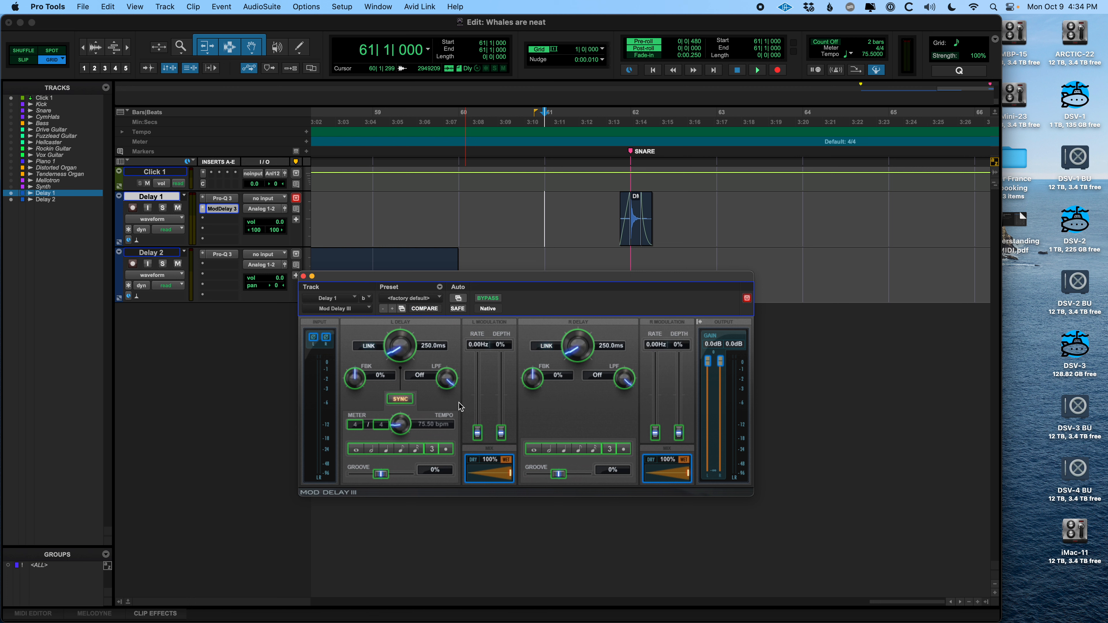
{"action": "left_click", "coordinate": [402, 450]}
{"action": "left_click", "coordinate": [578, 448]}
{"action": "left_click", "coordinate": [564, 449]}
{"action": "left_click", "coordinate": [579, 450]}
{"action": "left_click", "coordinate": [625, 451]}
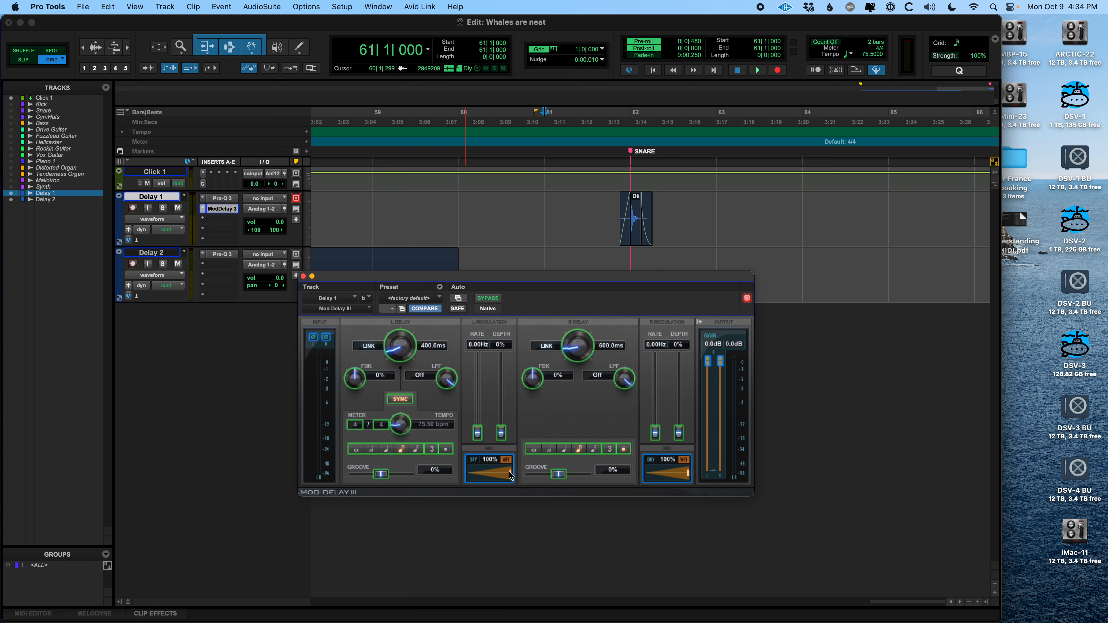
Set the wet/dry mix of both channels to 50% and play the snare from 62|1|000.
{"action": "left_click_drag", "start_coordinate": [510, 476], "coordinate": [491, 479]}
{"action": "left_click_drag", "start_coordinate": [688, 475], "coordinate": [661, 479]}
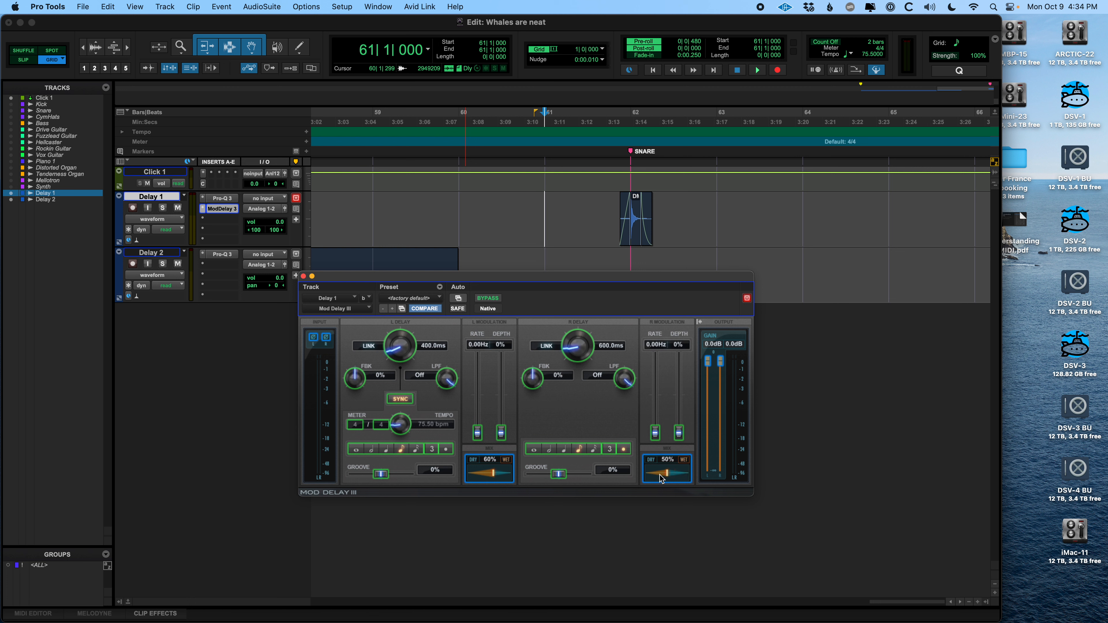
{"action": "left_click_drag", "start_coordinate": [495, 477], "coordinate": [491, 476]}
{"action": "left_click", "coordinate": [603, 206]}
{"action": "key", "text": "space"}
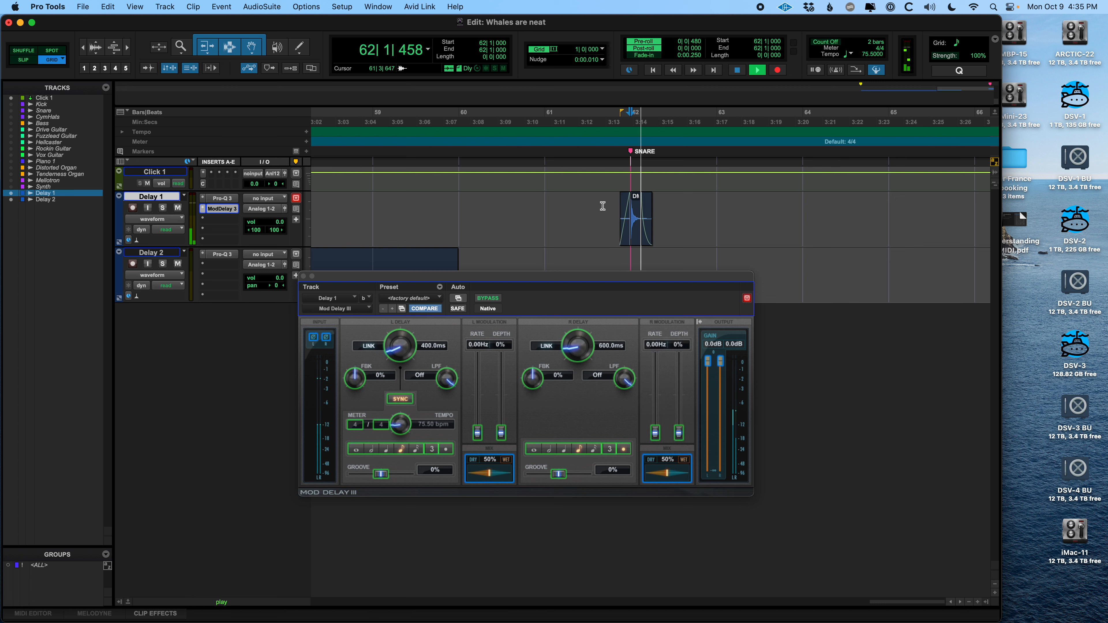
{"action": "key", "text": "space"}
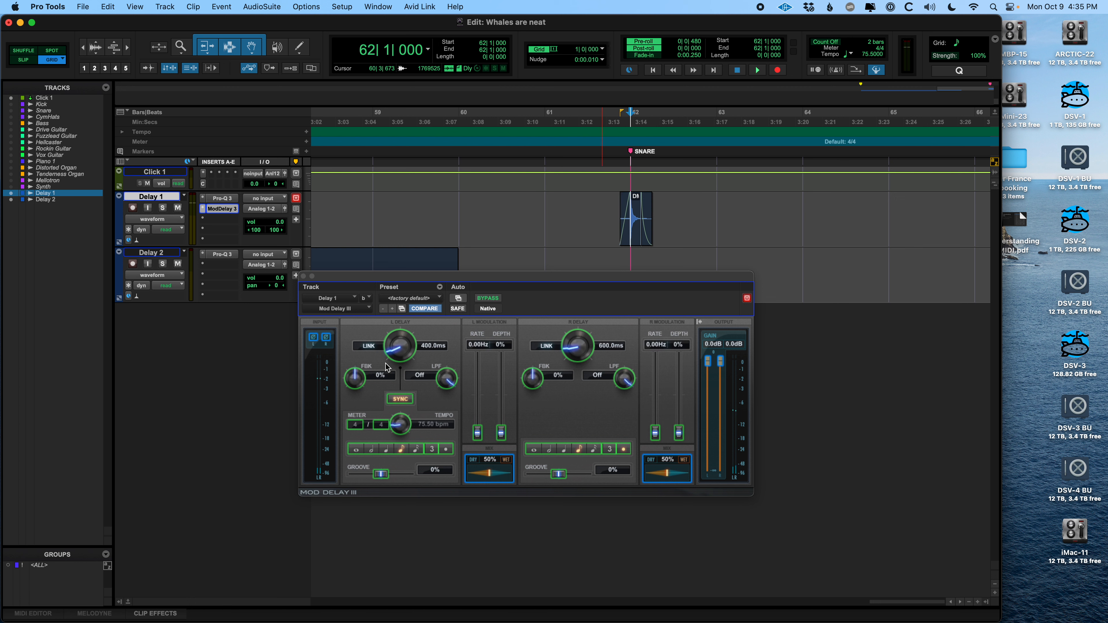
Set the feedback to 50% on the left and 55% on the right, and play the snare to hear the repeats.
{"action": "left_click_drag", "start_coordinate": [356, 379], "coordinate": [362, 354]}
{"action": "left_click_drag", "start_coordinate": [541, 383], "coordinate": [532, 357]}
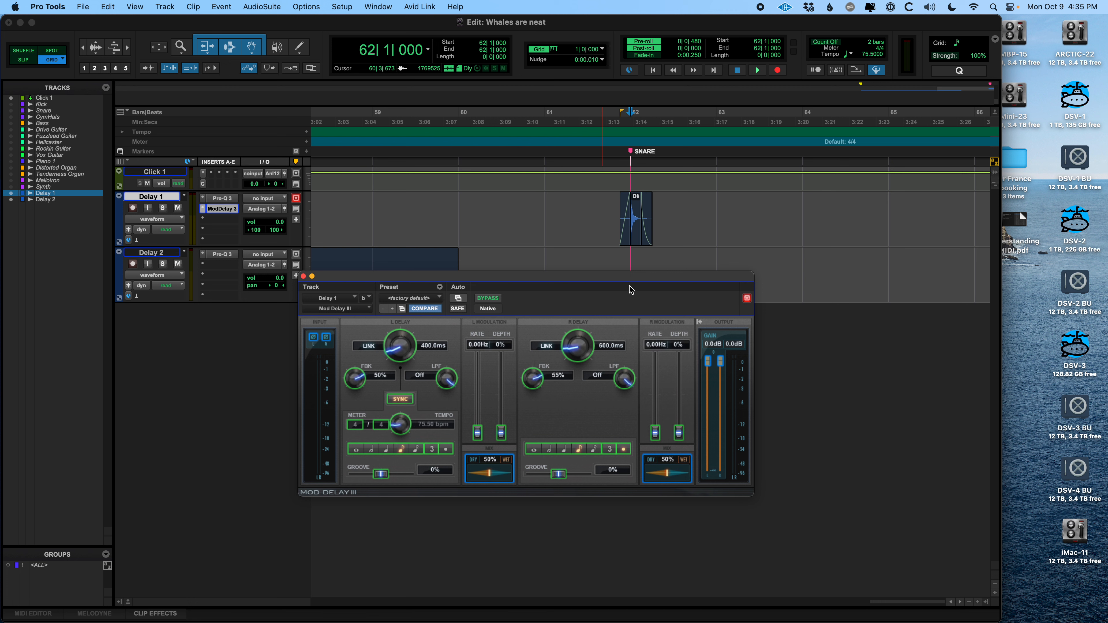
{"action": "key", "text": "space"}
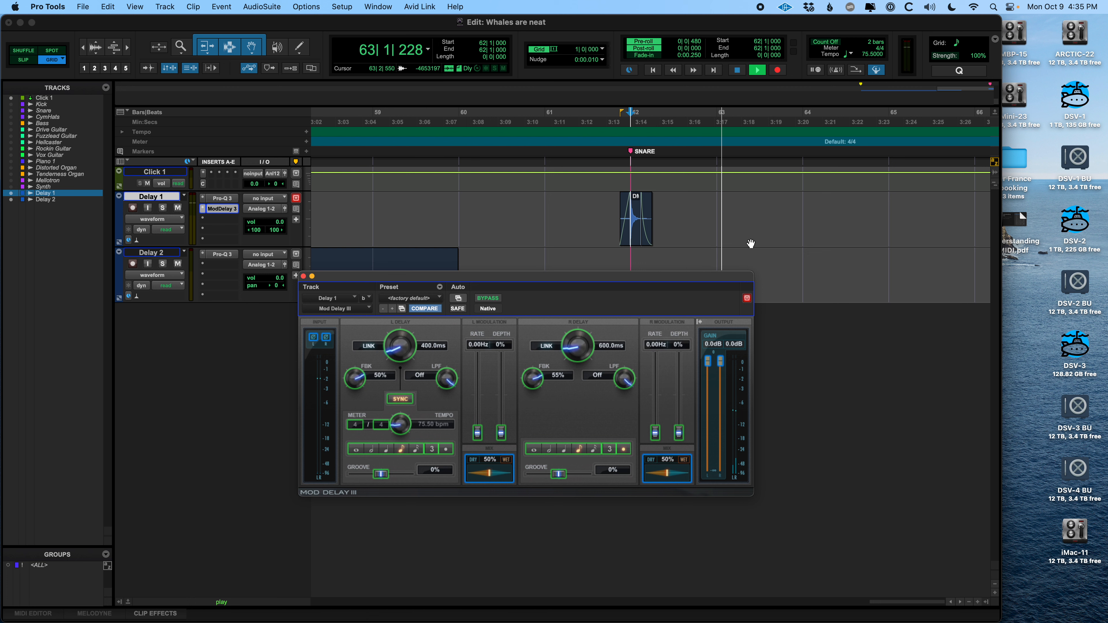
{"action": "key", "text": "space"}
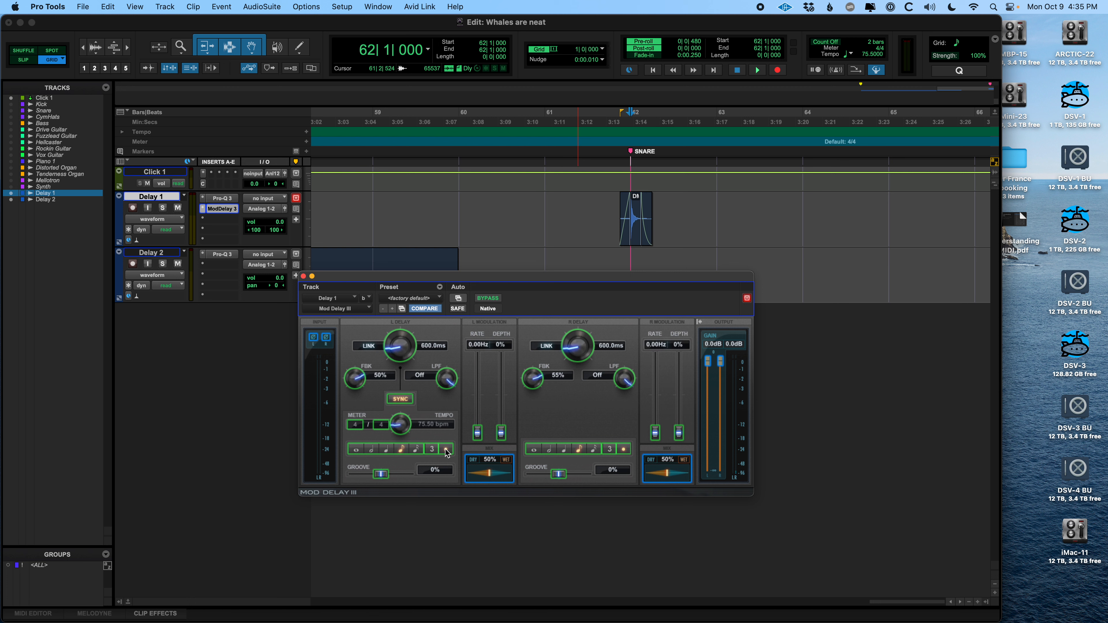
Sync the right delay to a sixteenth-note triplet without the dot and play the snare from 62|1|000.
{"action": "left_click", "coordinate": [610, 449]}
{"action": "left_click", "coordinate": [626, 451]}
{"action": "left_click", "coordinate": [595, 449]}
{"action": "key", "text": "space"}
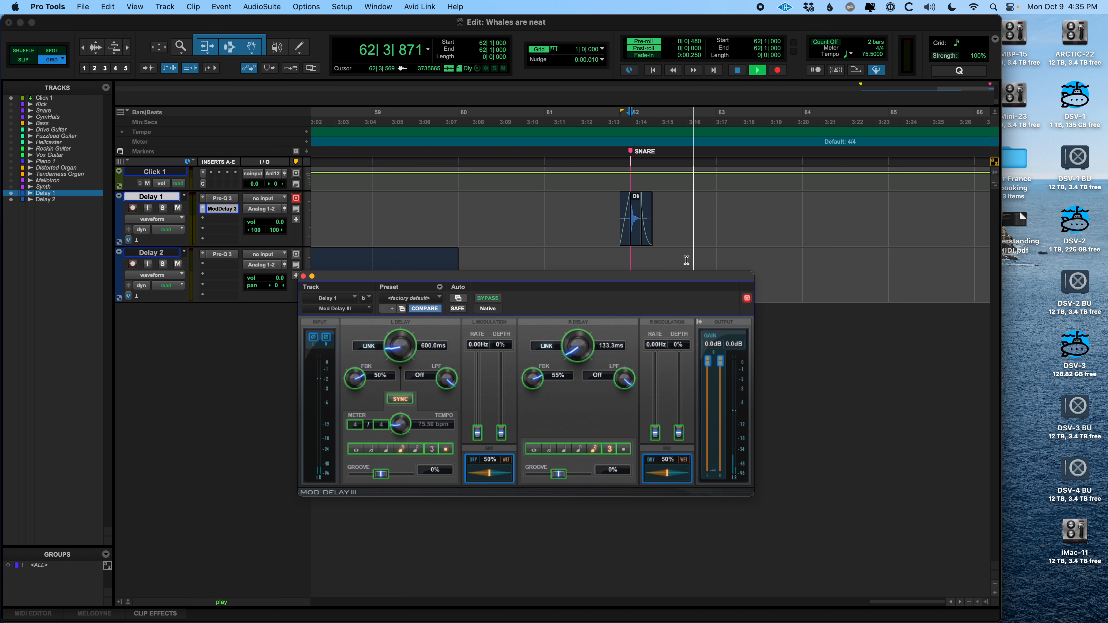
{"action": "key", "text": "space"}
Set the right channel's feedback to 78% and play the snare to hear the repeats.
{"action": "left_click_drag", "start_coordinate": [536, 377], "coordinate": [532, 377]}
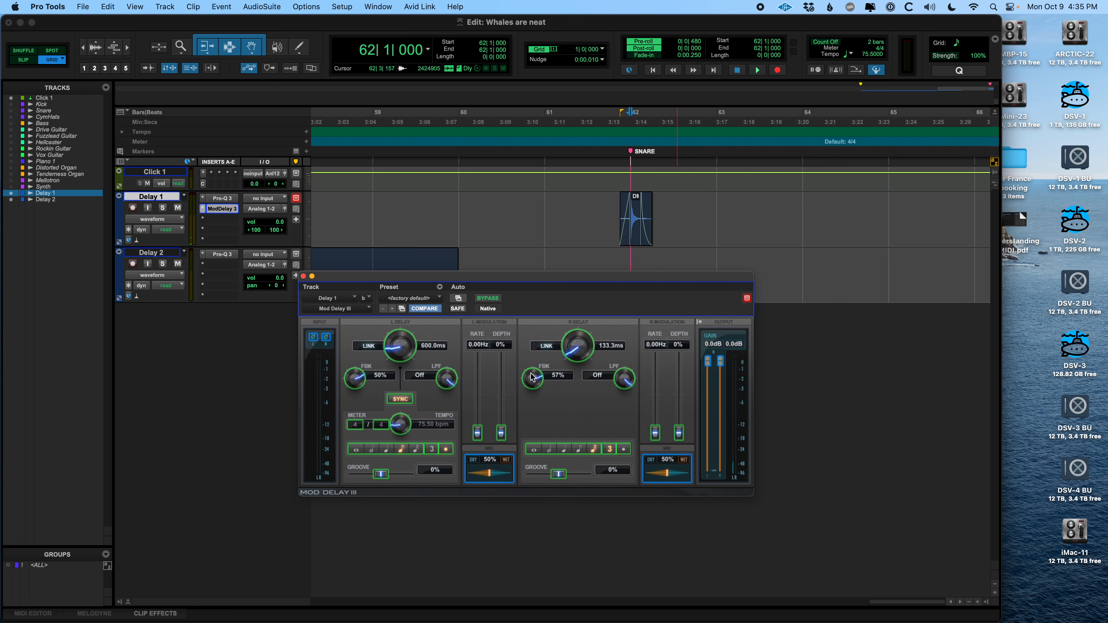
{"action": "key", "text": "space"}
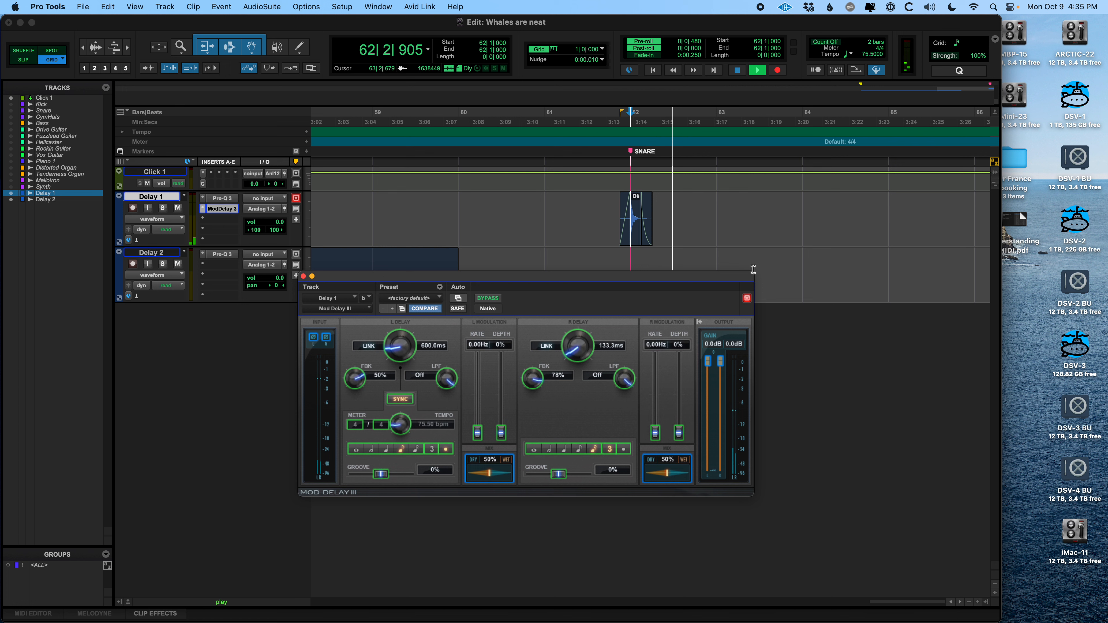
{"action": "key", "text": "space"}
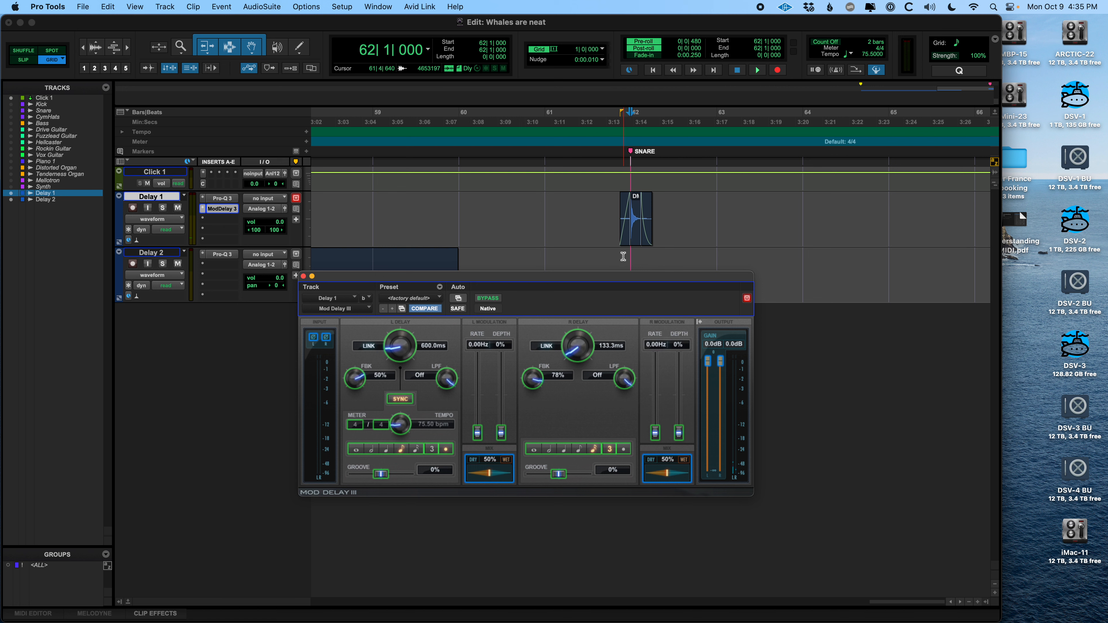
Shift the Mod Delay III window aside and close it.
{"action": "left_click_drag", "start_coordinate": [509, 278], "coordinate": [593, 283]}
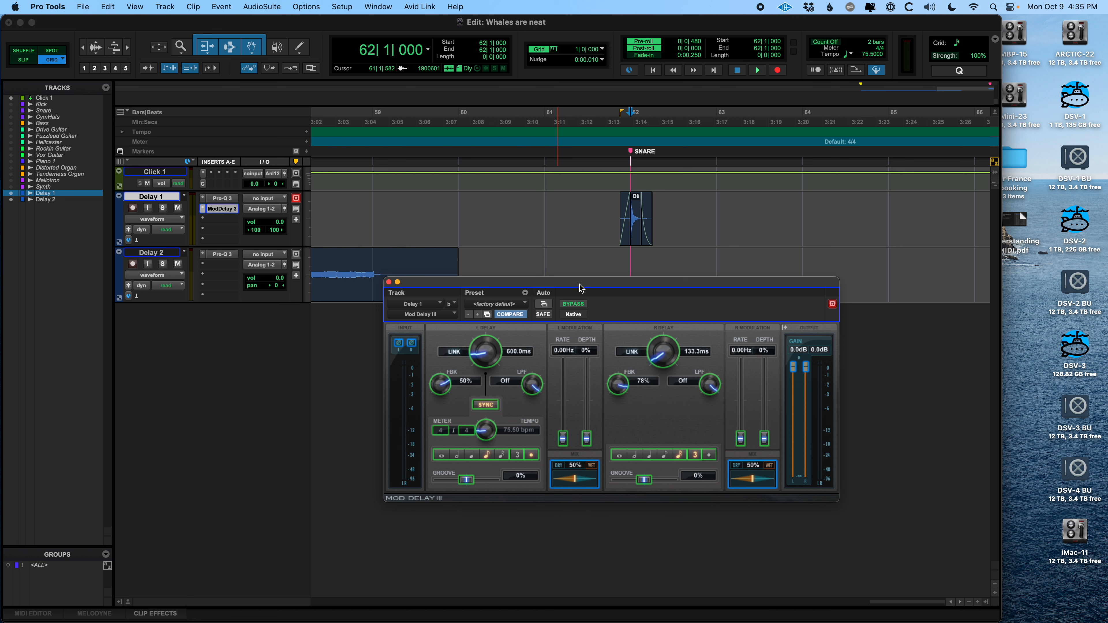
{"action": "left_click_drag", "start_coordinate": [581, 288], "coordinate": [593, 289]}
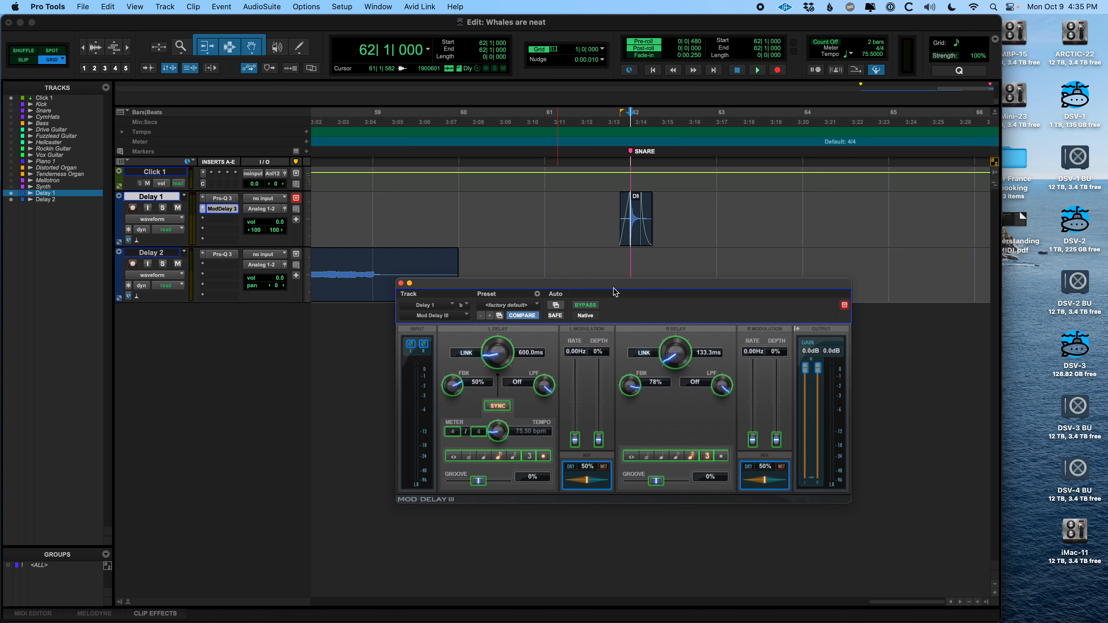
{"action": "left_click", "coordinate": [400, 283]}
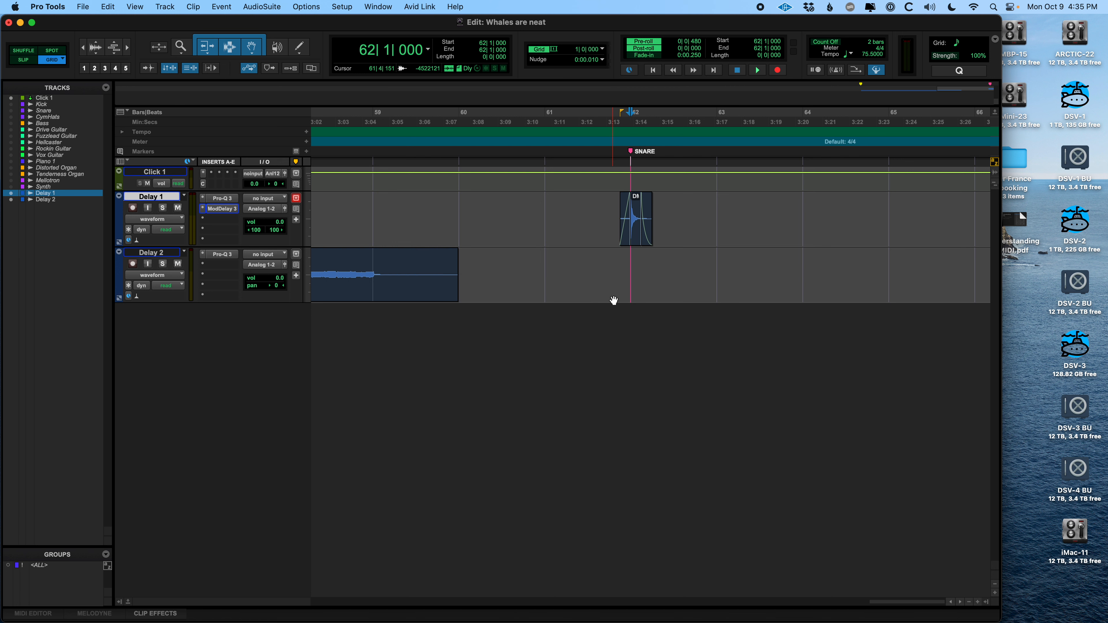
Select the Fuzzlead Guitar clip on Delay 2 and play it from 53|1|000 without any delay.
{"action": "scroll", "coordinate": [613, 301], "scroll_direction": "left", "scroll_amount": 10}
{"action": "key", "text": "r"}
{"action": "key", "text": "r"}
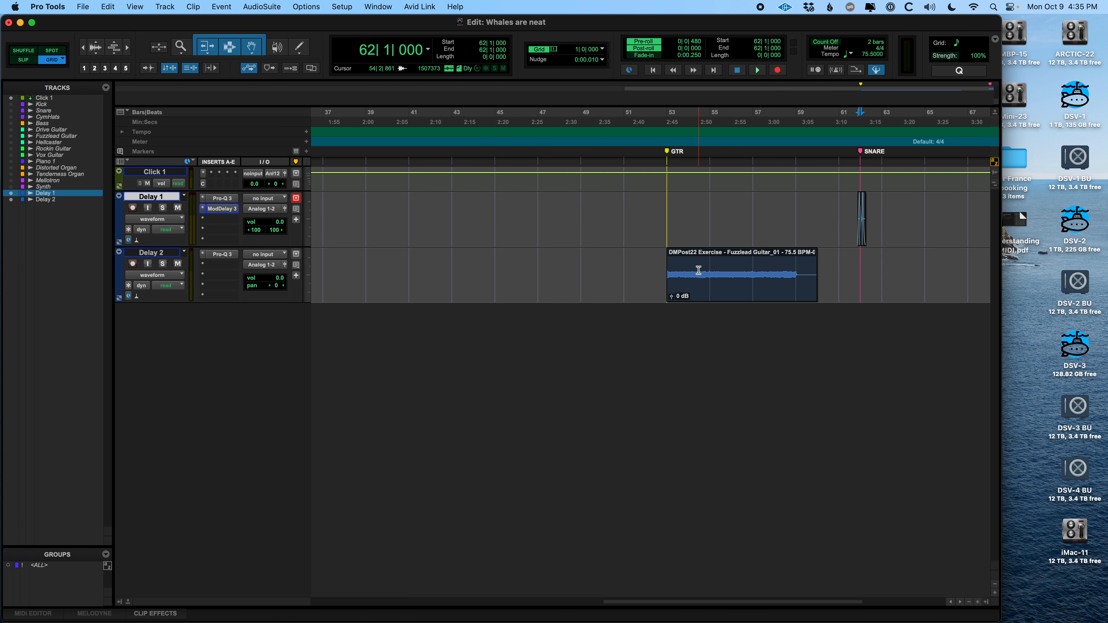
{"action": "scroll", "coordinate": [698, 271], "scroll_direction": "right", "scroll_amount": 5}
{"action": "left_click", "coordinate": [581, 296]}
{"action": "key", "text": "space"}
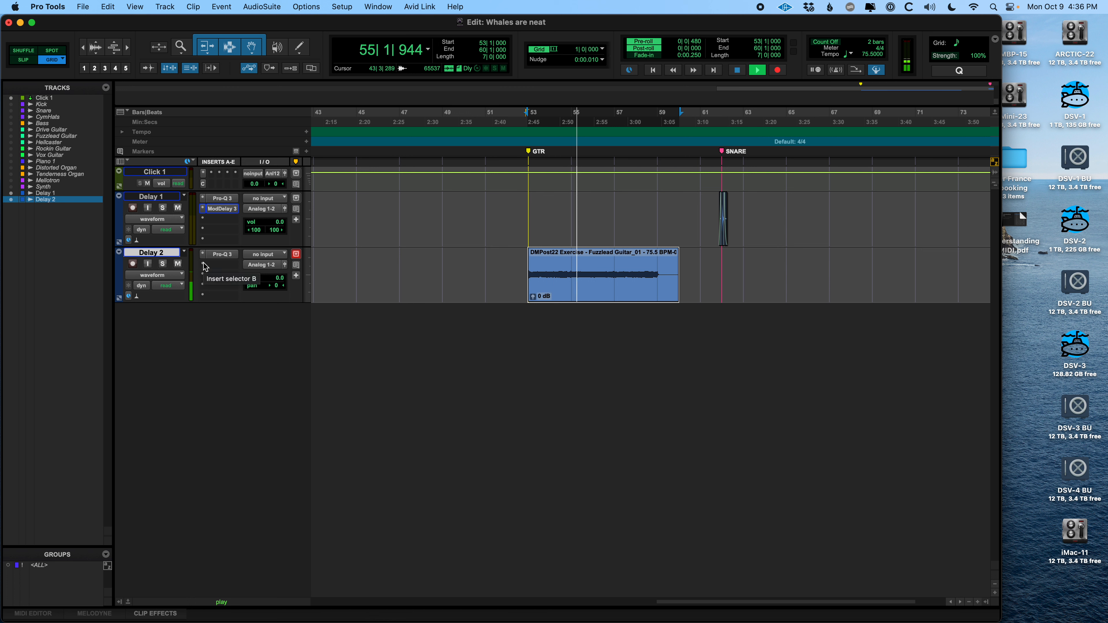
{"action": "key", "text": "space"}
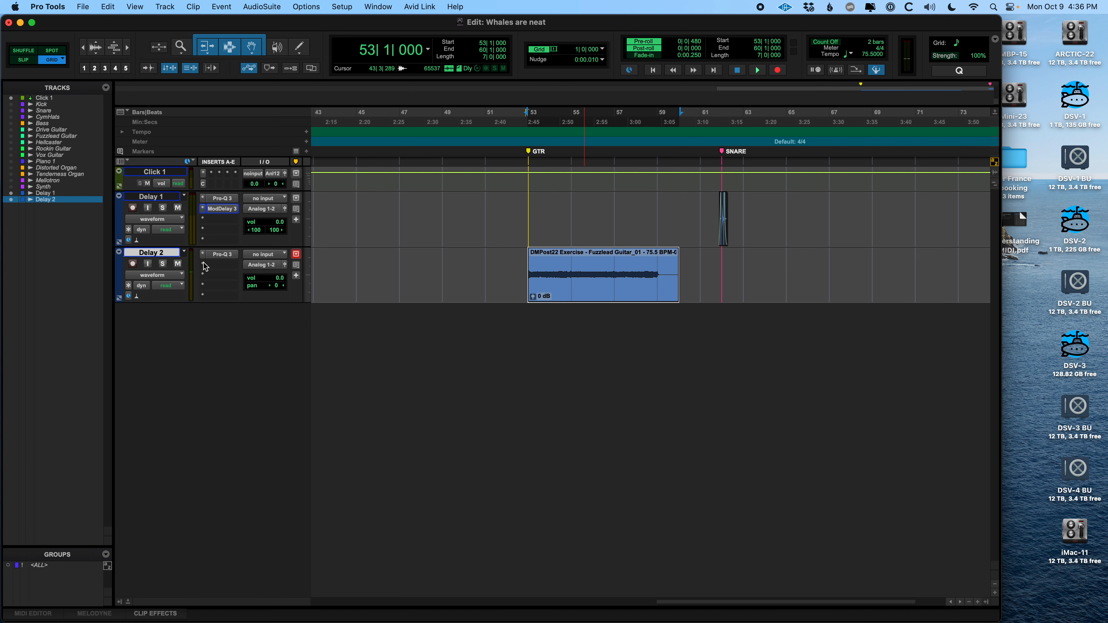
Insert Mod Delay III (mono/stereo) on the second insert slot of Delay 2.
{"action": "left_click", "coordinate": [205, 266]}
{"action": "mouse_move", "coordinate": [210, 267]}
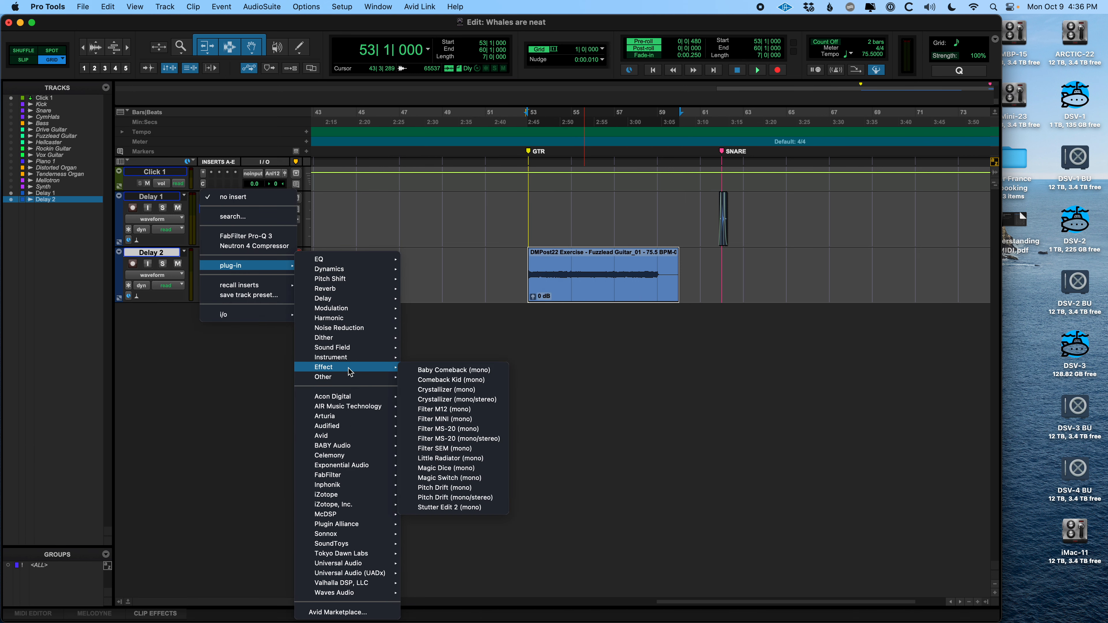
{"action": "mouse_move", "coordinate": [354, 302]}
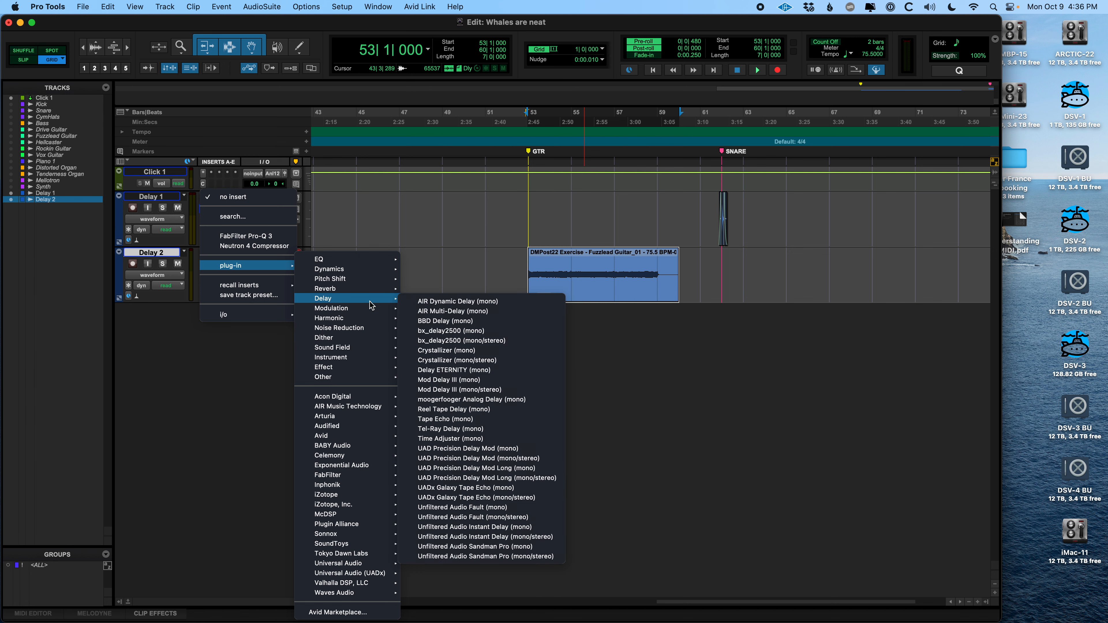
{"action": "left_click", "coordinate": [479, 390]}
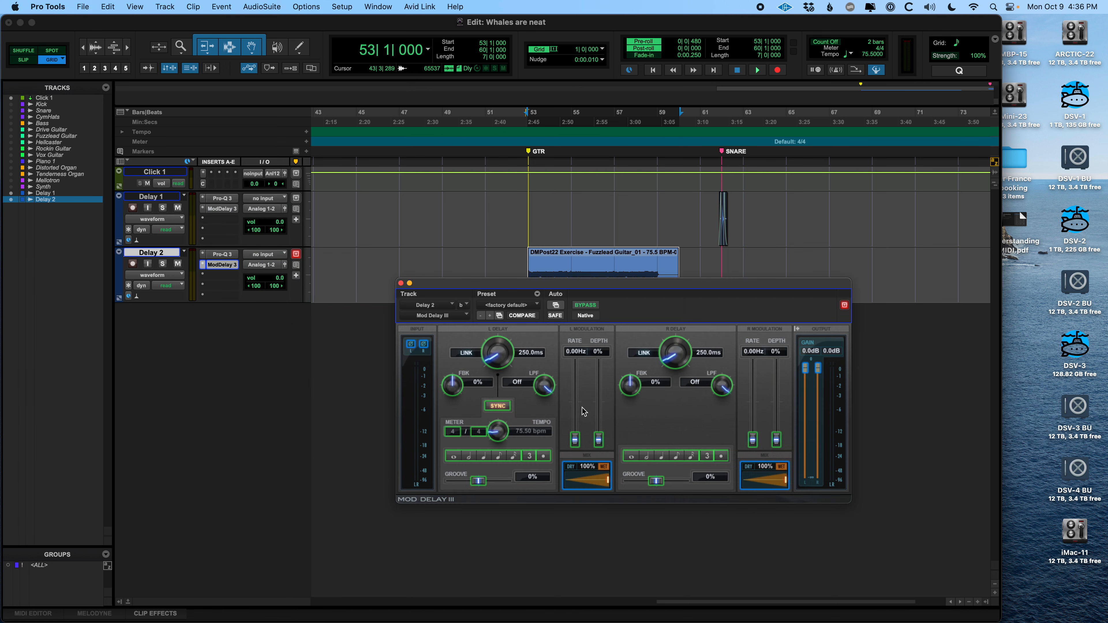
Try the ModDly II - Medium preset, move the plug-in window below the guitar clip, and load the Locked Groove preset instead.
{"action": "left_click", "coordinate": [516, 306]}
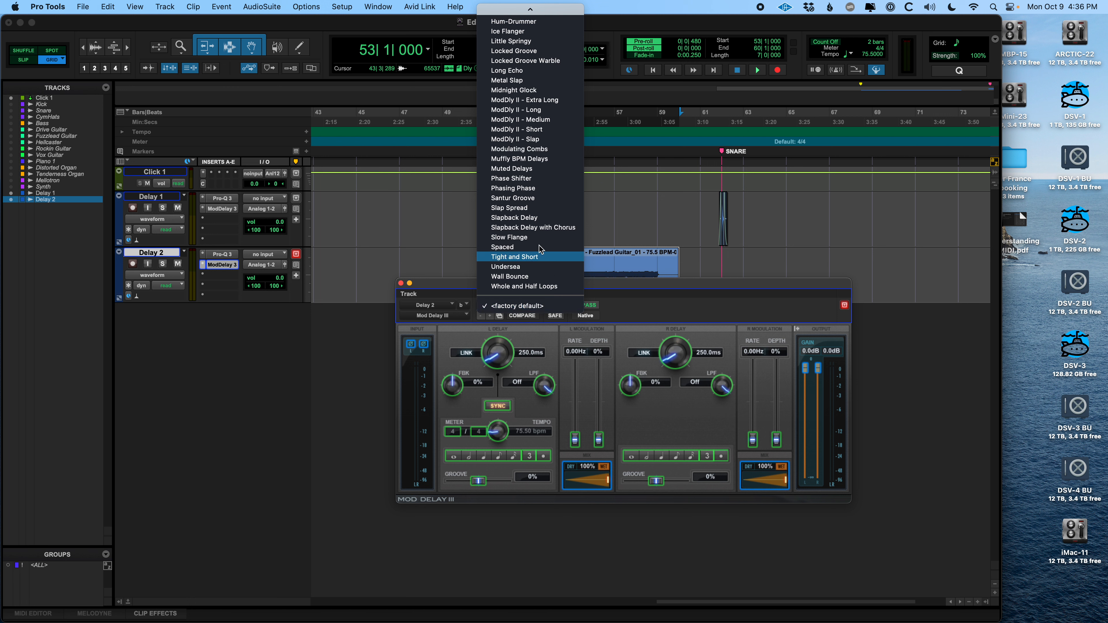
{"action": "left_click", "coordinate": [553, 120]}
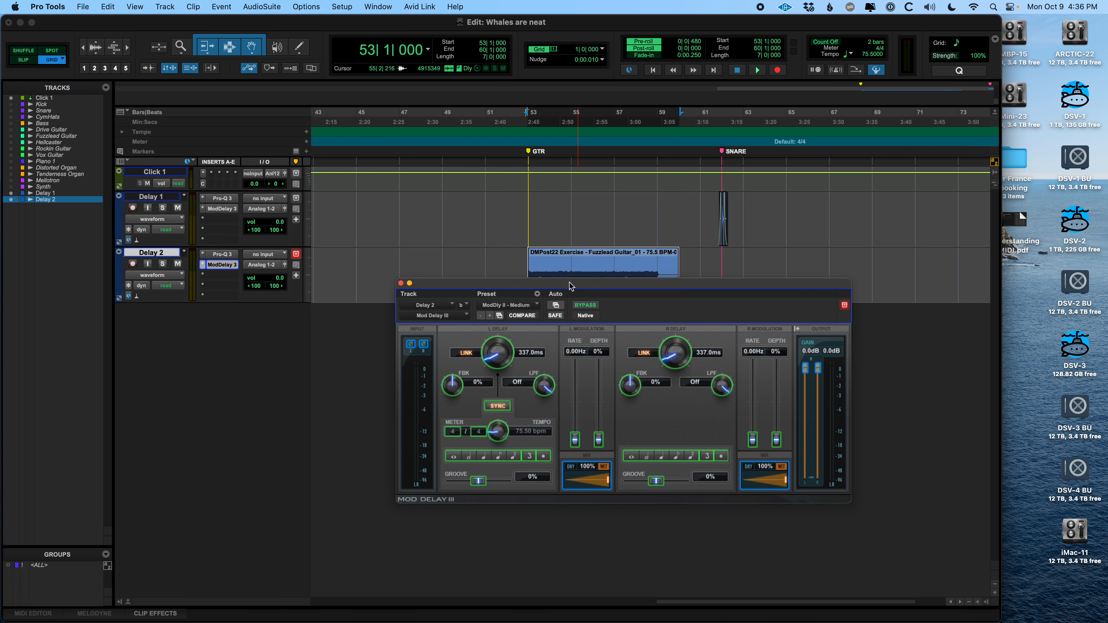
{"action": "left_click_drag", "start_coordinate": [578, 287], "coordinate": [568, 332]}
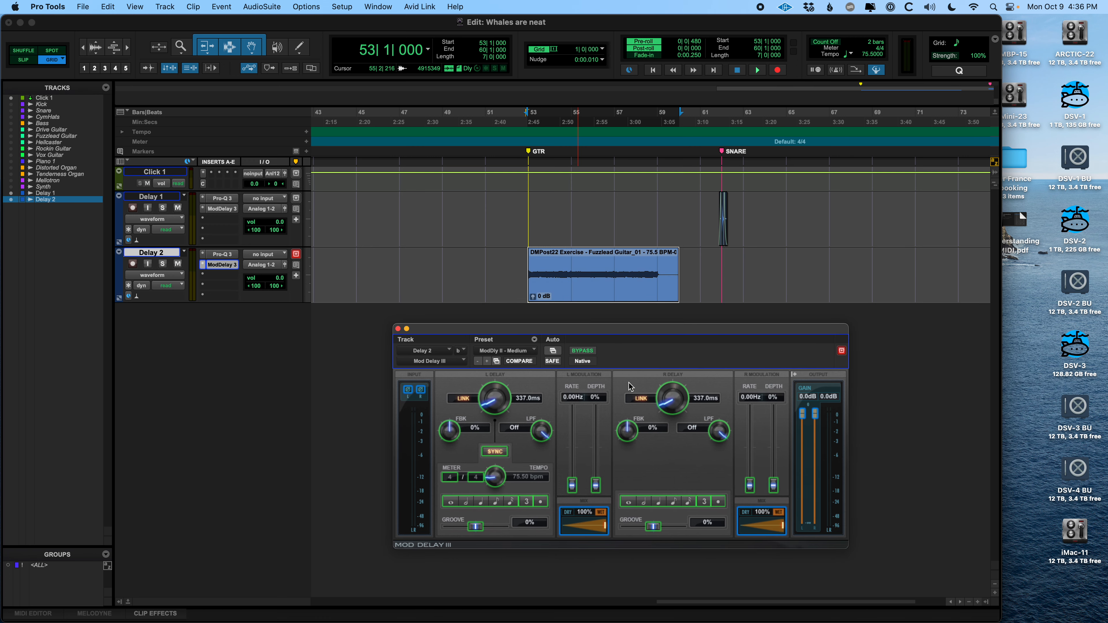
{"action": "left_click", "coordinate": [639, 398]}
{"action": "left_click", "coordinate": [525, 352]}
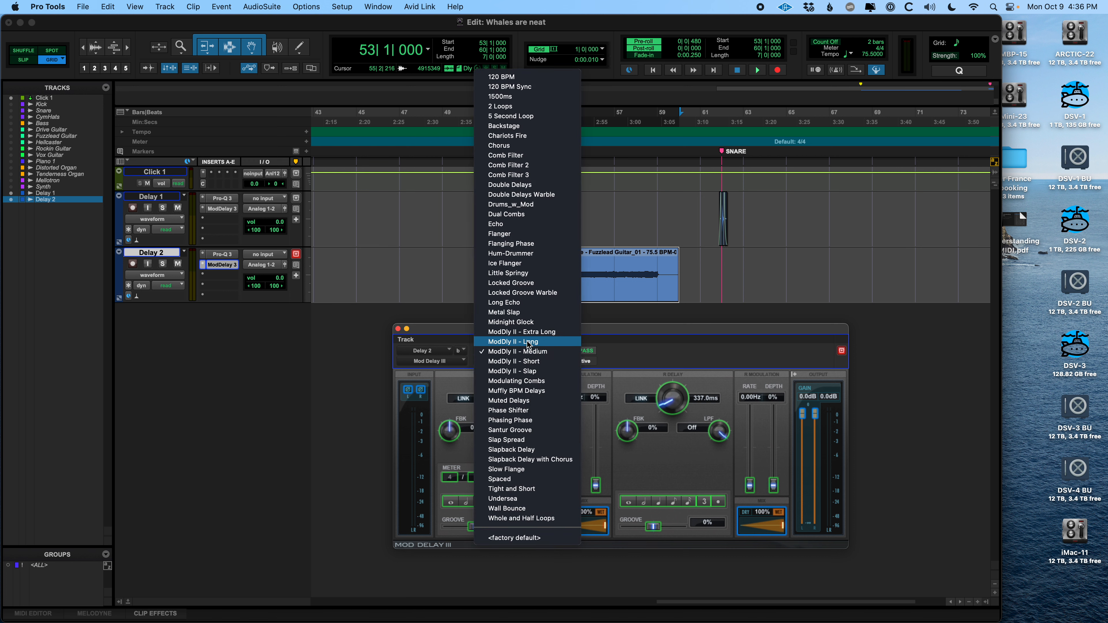
{"action": "left_click", "coordinate": [528, 283]}
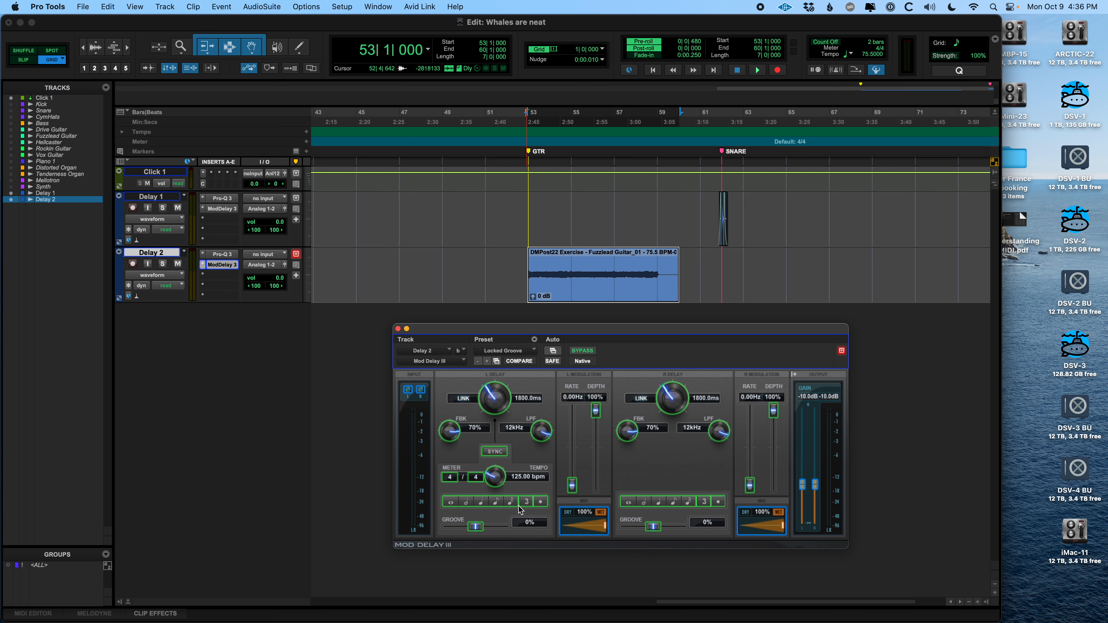
Set the left delay to a dotted eighth note and the right delay to a quarter note.
{"action": "left_click", "coordinate": [529, 503]}
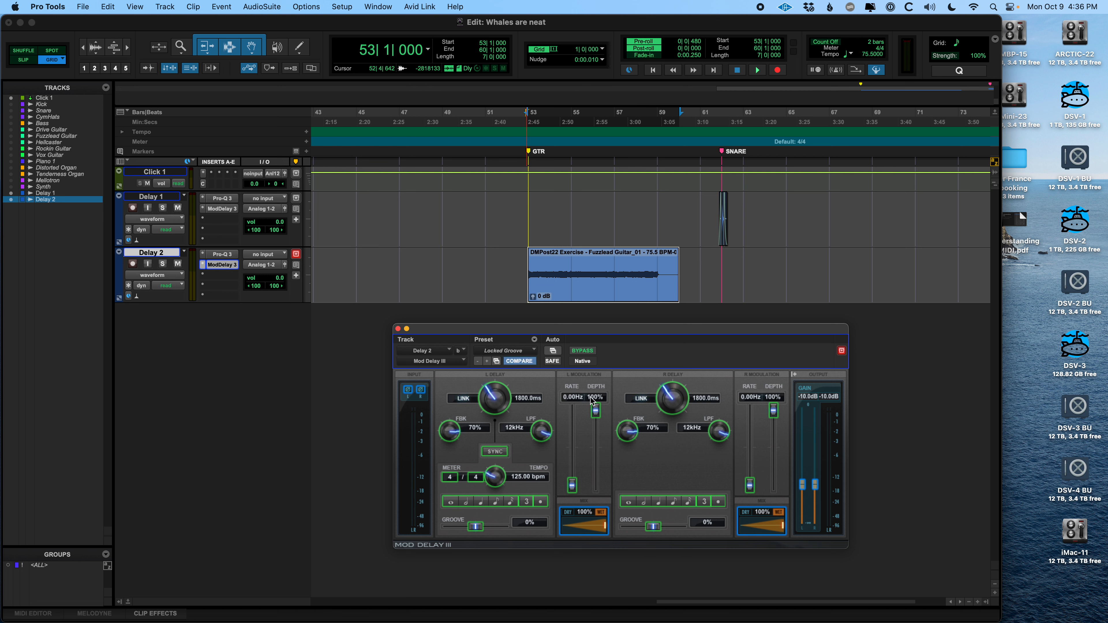
{"action": "left_click", "coordinate": [493, 503]}
{"action": "left_click", "coordinate": [494, 502]}
{"action": "left_click", "coordinate": [659, 501]}
Set the wet/dry mix of both channels to 40% and play the guitar clip on Delay 2.
{"action": "left_click_drag", "start_coordinate": [603, 528], "coordinate": [586, 529]}
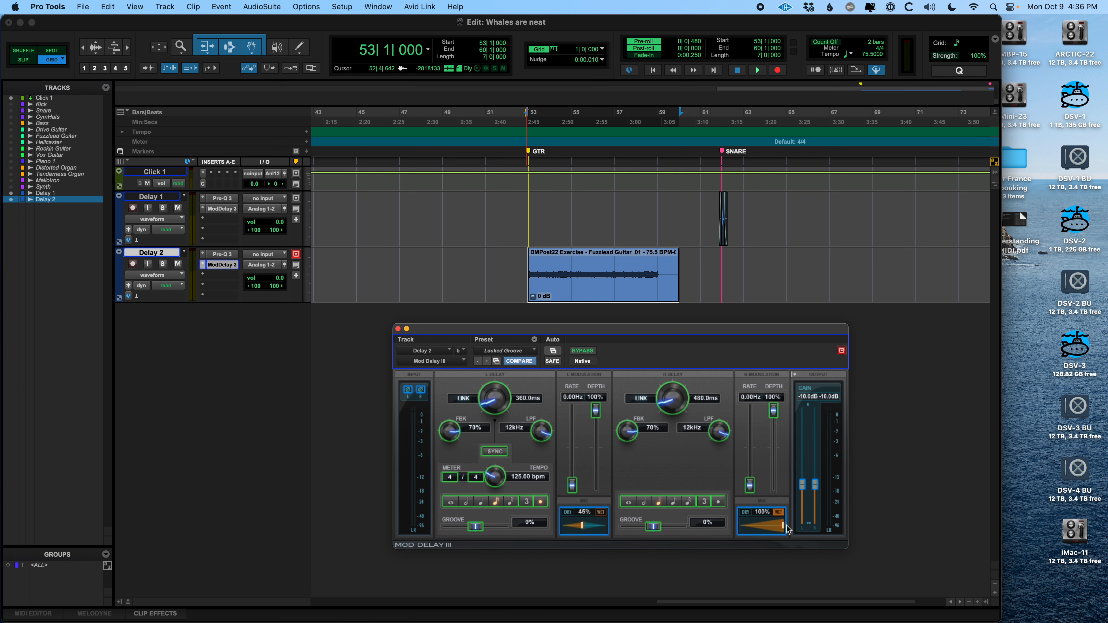
{"action": "left_click_drag", "start_coordinate": [783, 527], "coordinate": [767, 527]}
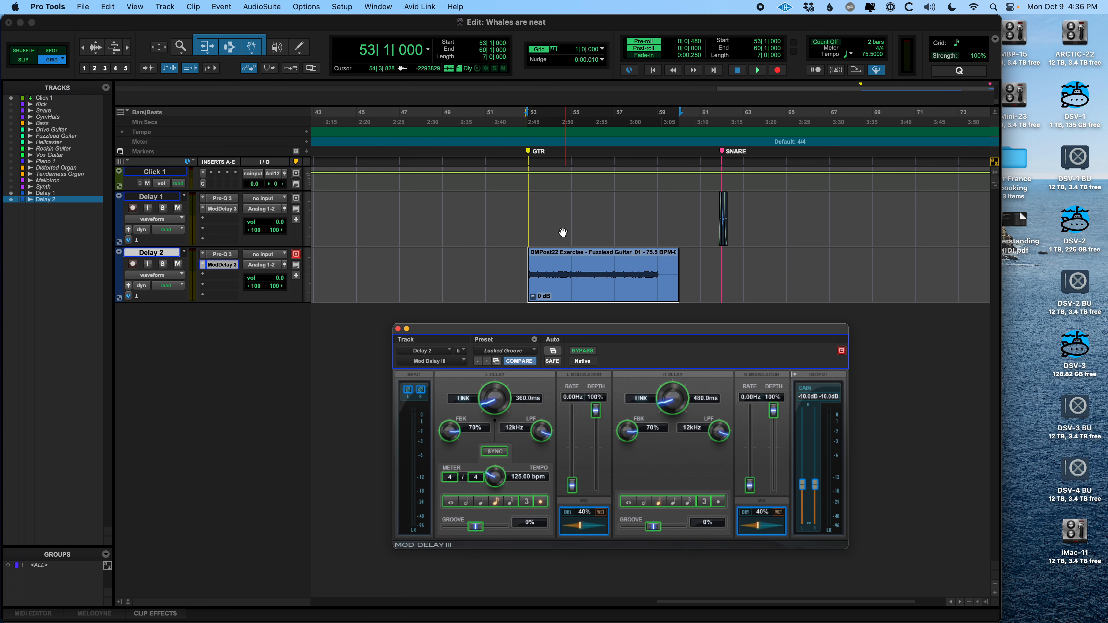
{"action": "left_click", "coordinate": [509, 264]}
{"action": "left_click", "coordinate": [570, 297]}
{"action": "key", "text": "space"}
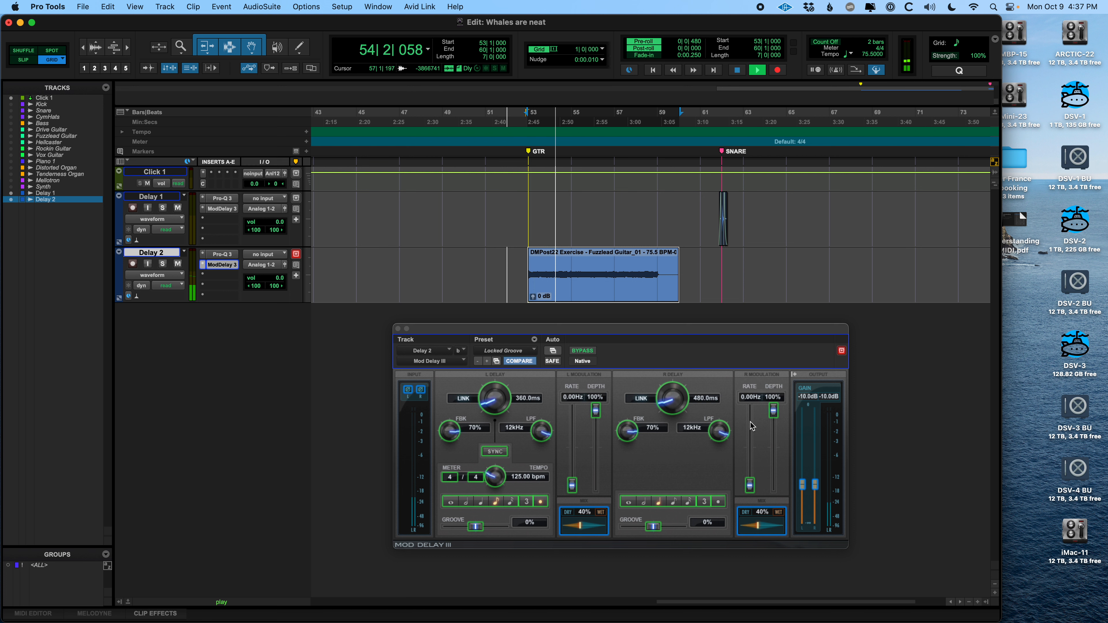
{"action": "key", "text": "space"}
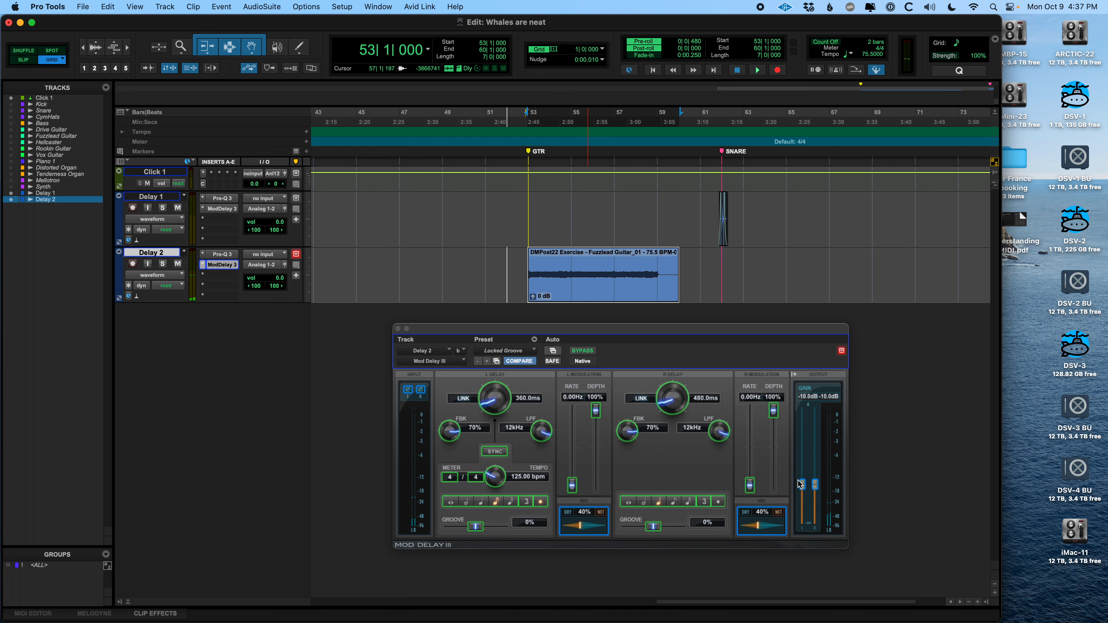
Raise the output gain of both channels to 0.0 dB and play the guitar clip again.
{"action": "left_click_drag", "start_coordinate": [803, 483], "coordinate": [800, 399]}
{"action": "left_click_drag", "start_coordinate": [816, 485], "coordinate": [815, 413]}
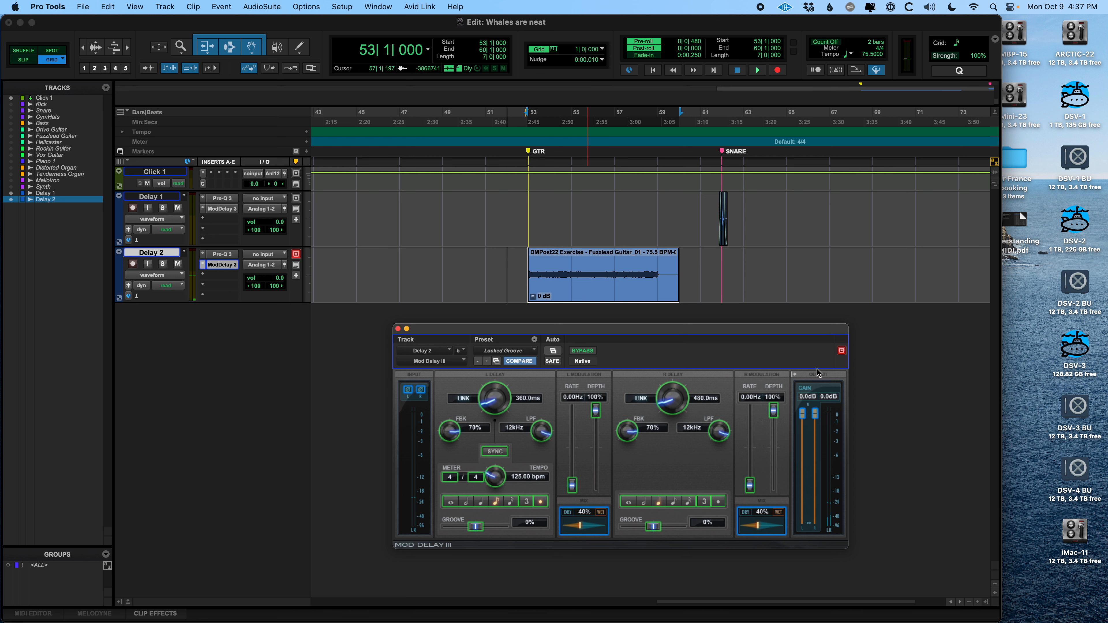
{"action": "key", "text": "space"}
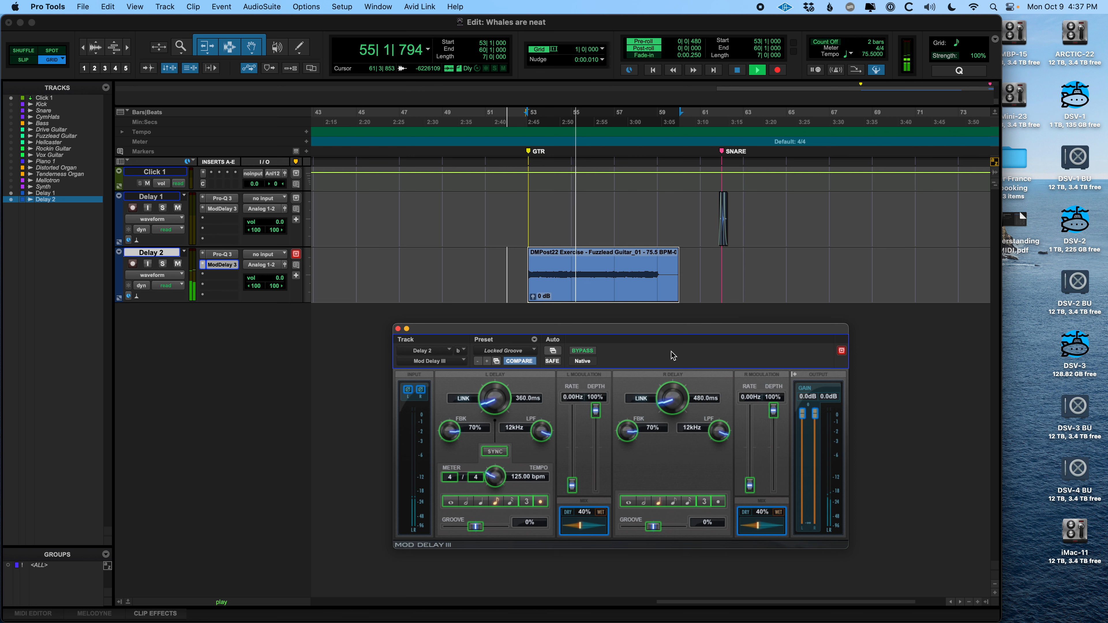
{"action": "key", "text": "space"}
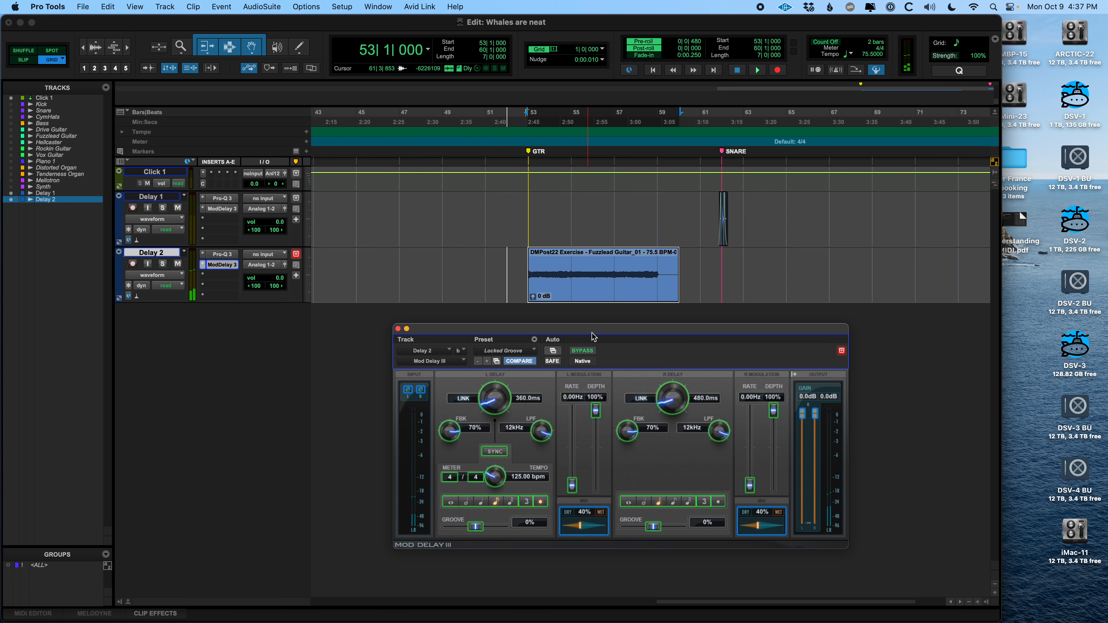
Play the guitar from the clip's start at 53|1|000, switching the delay's bypass on and off to compare.
{"action": "left_click", "coordinate": [508, 258]}
{"action": "key", "text": "Tab"}
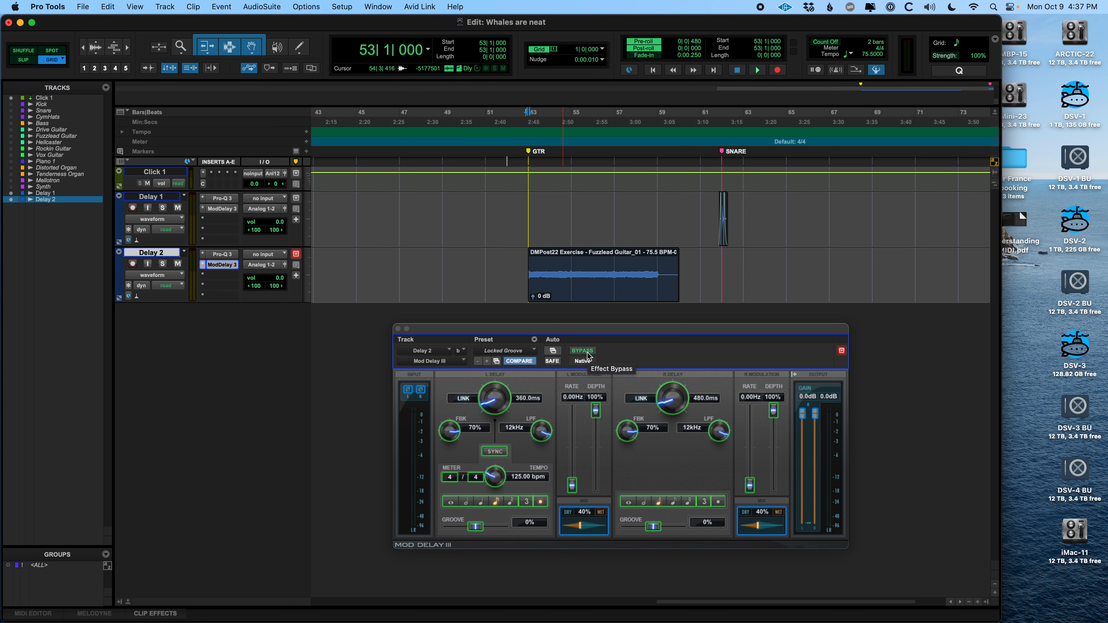
{"action": "key", "text": "space"}
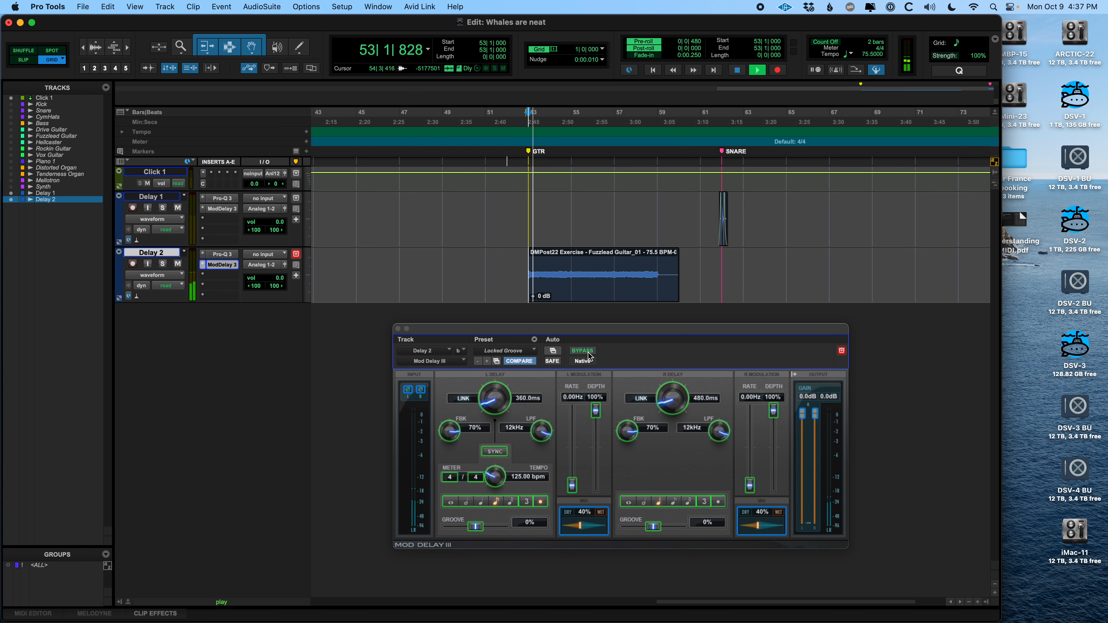
{"action": "left_click", "coordinate": [588, 354]}
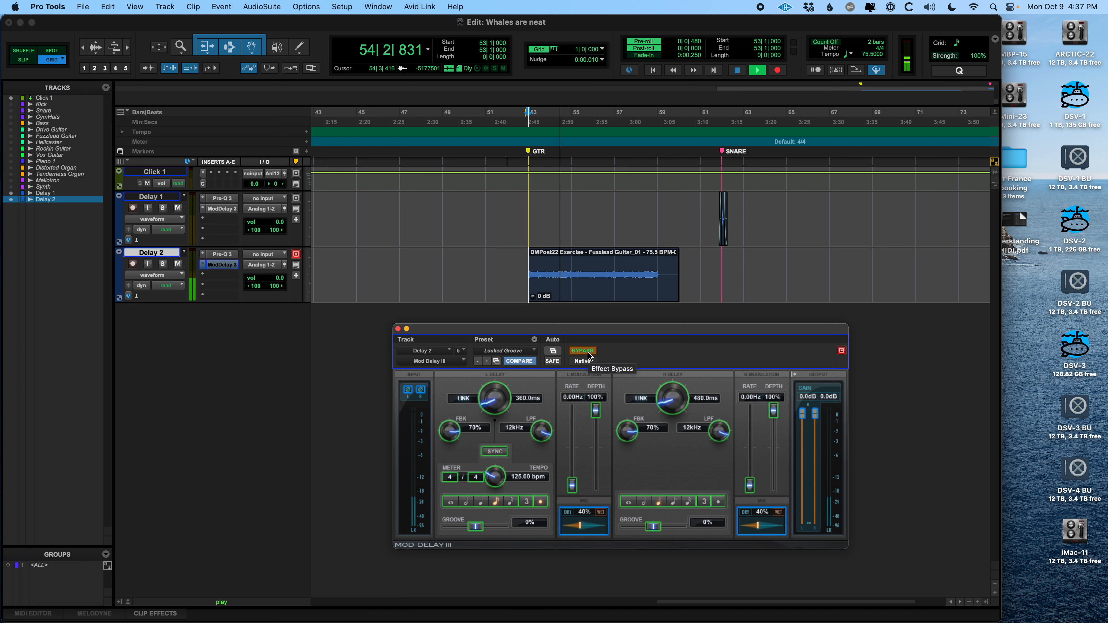
{"action": "left_click", "coordinate": [588, 353]}
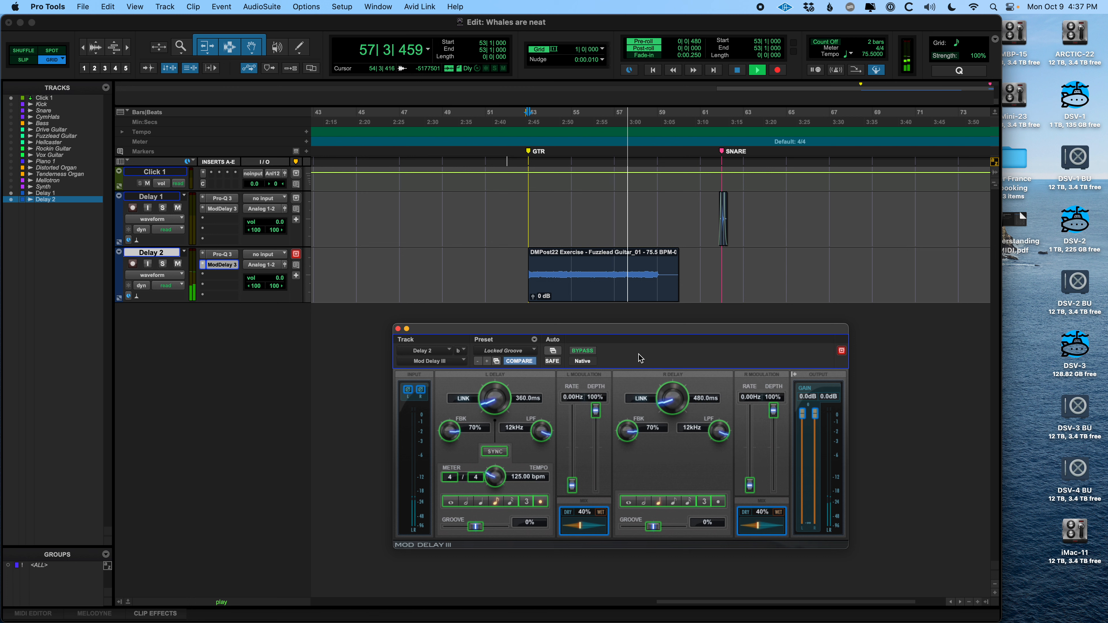
{"action": "key", "text": "space"}
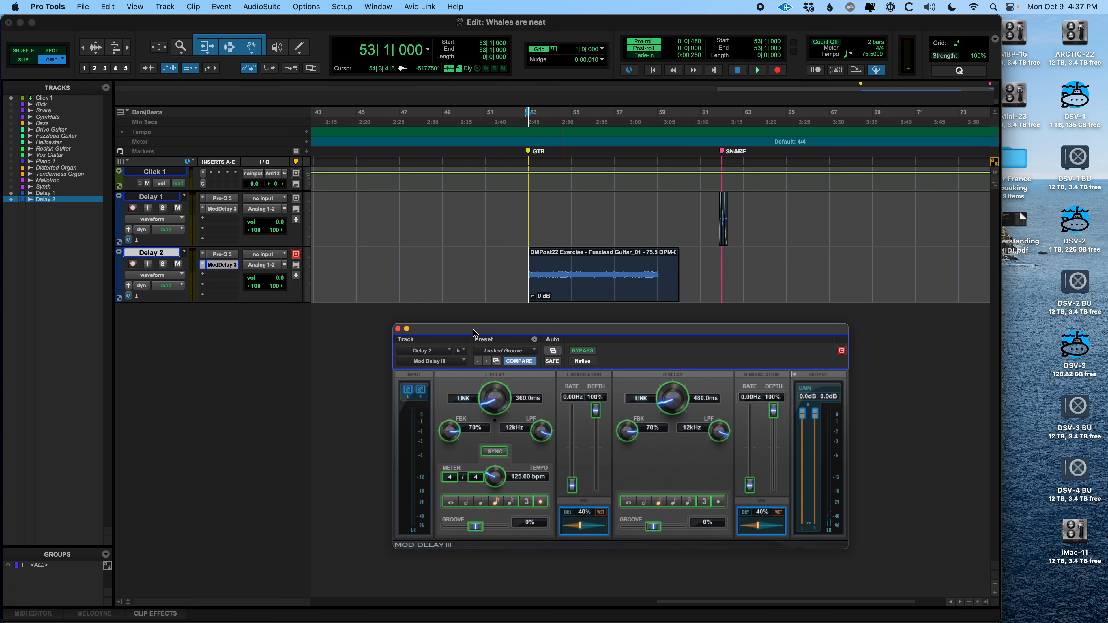
Close the Mod Delay III window and look through the delay plug-ins available for Delay 2's second insert.
{"action": "left_click", "coordinate": [398, 328]}
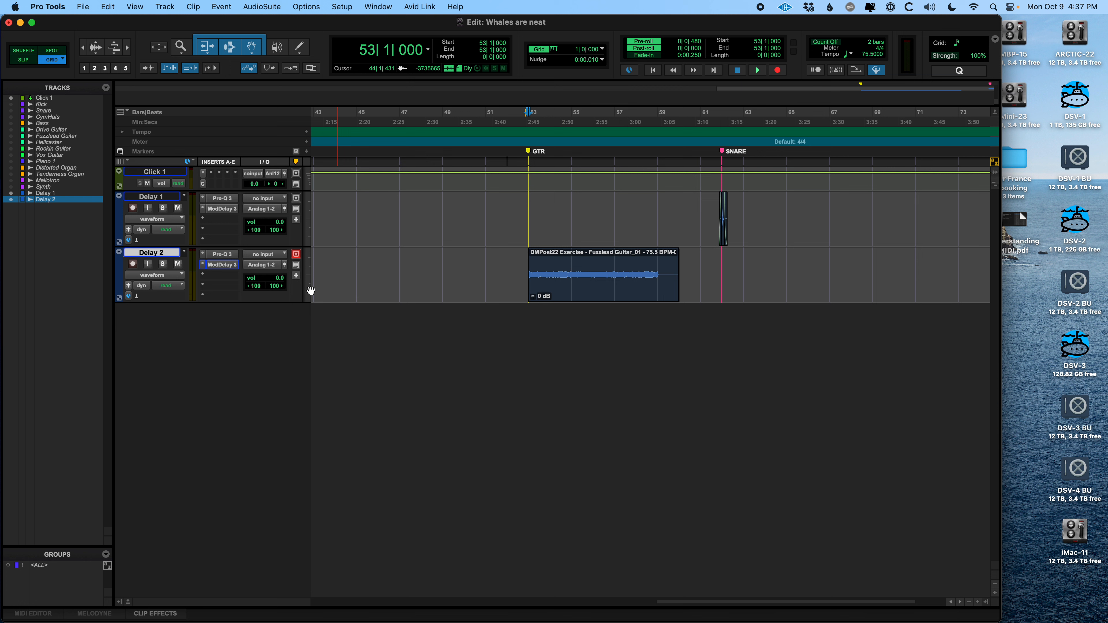
{"action": "left_click", "coordinate": [204, 267]}
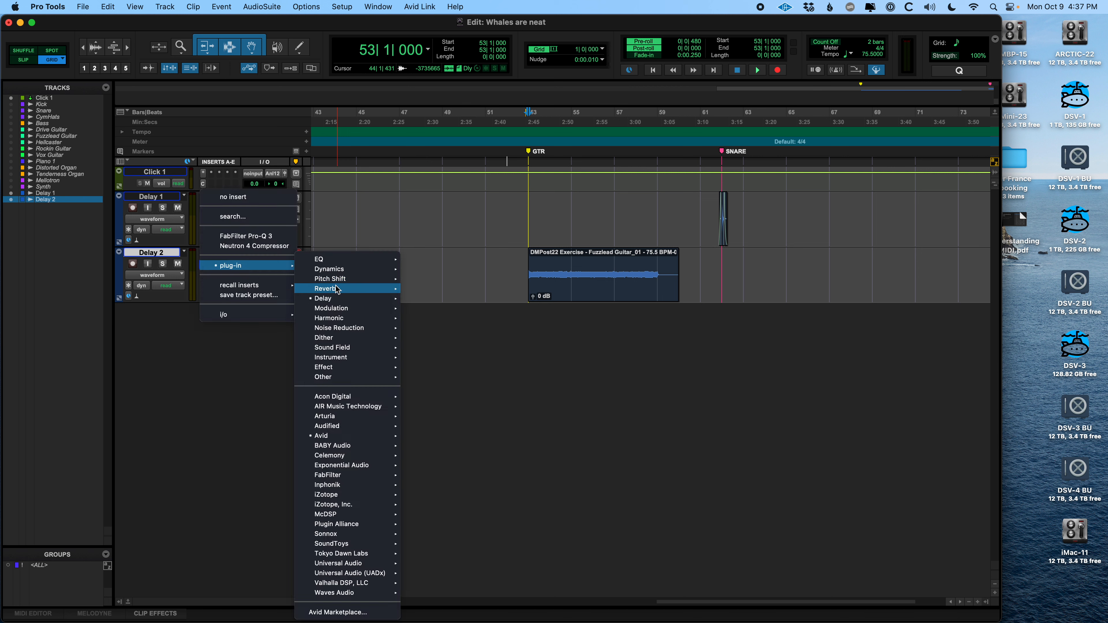
{"action": "mouse_move", "coordinate": [361, 304]}
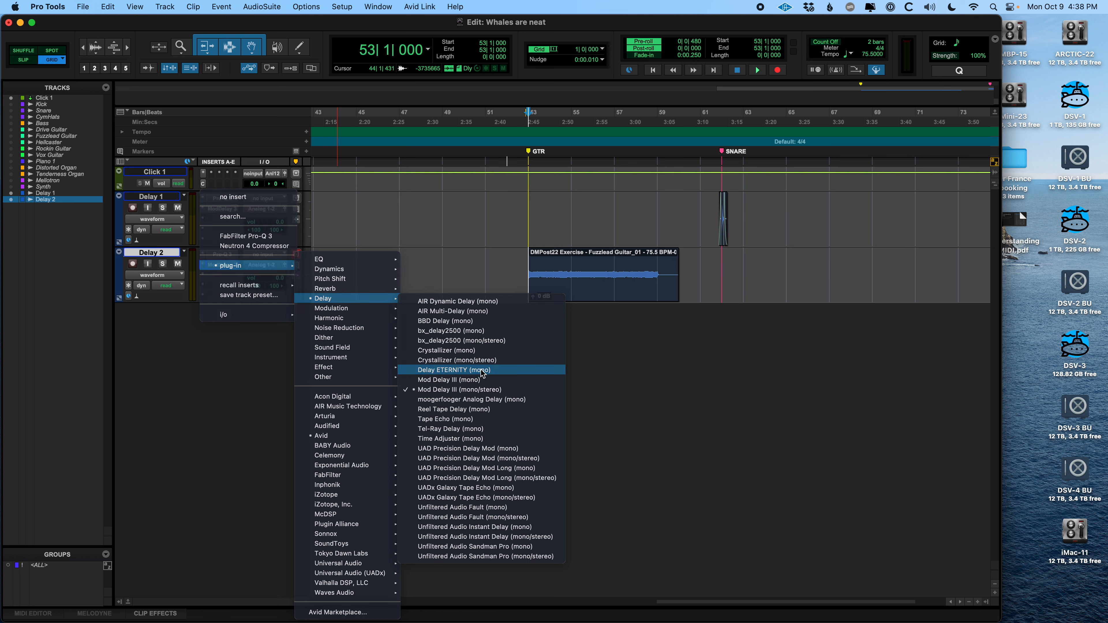
{"action": "left_click", "coordinate": [777, 392]}
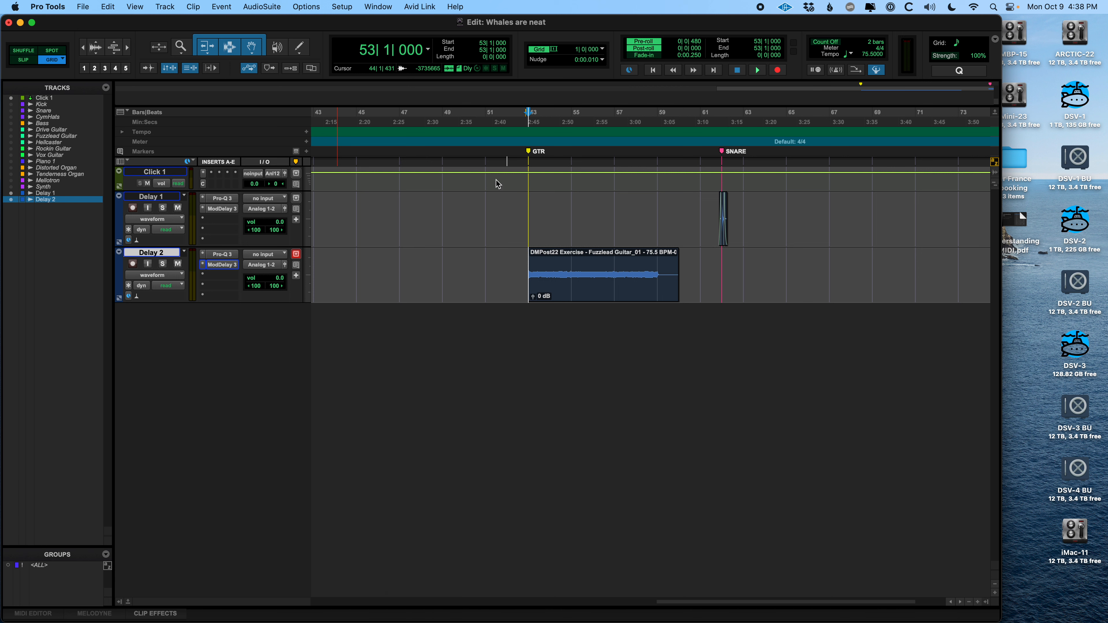
Replace Mod Delay III on Delay 2 with Delay ETERNITY and audition its Eternity preset on the guitar clip.
{"action": "left_click_drag", "start_coordinate": [516, 337], "coordinate": [414, 292]}
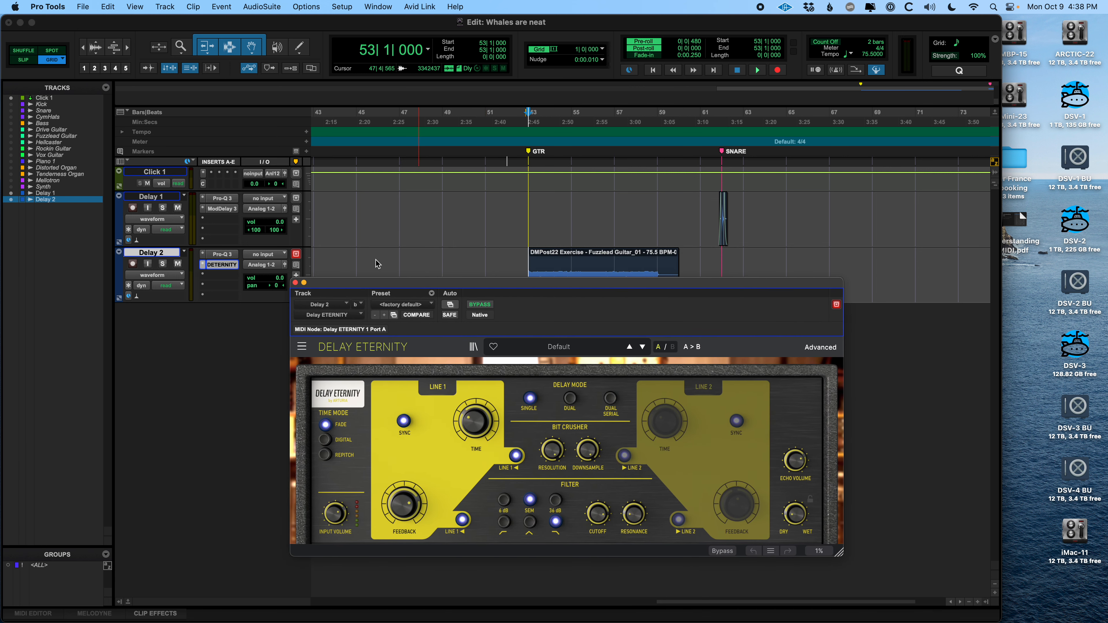
{"action": "left_click", "coordinate": [562, 353]}
{"action": "mouse_move", "coordinate": [561, 382]}
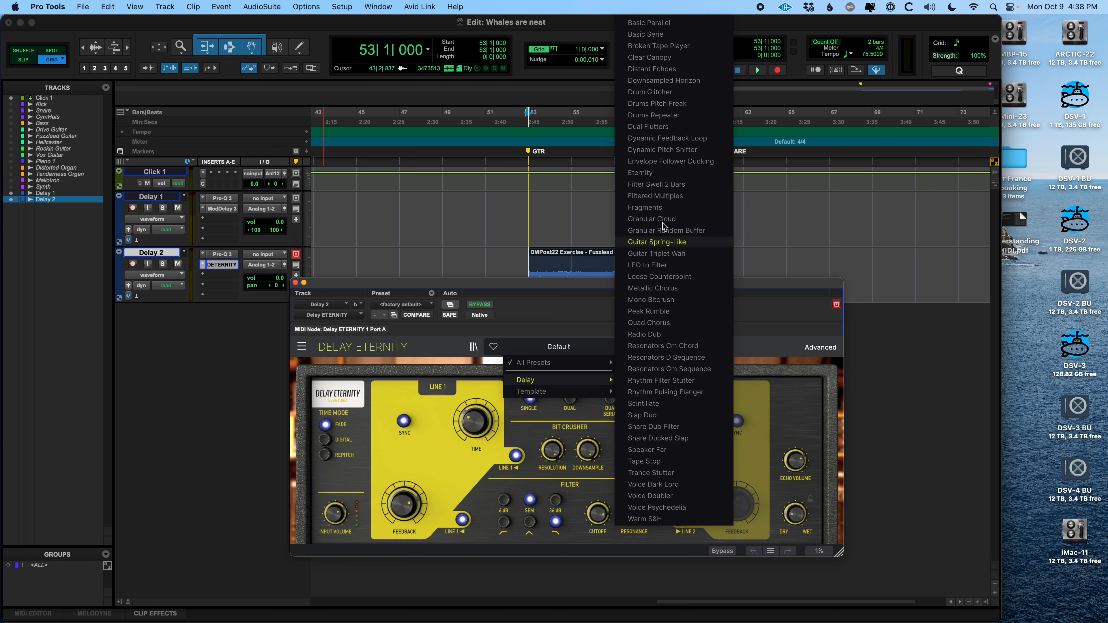
{"action": "left_click", "coordinate": [678, 174]}
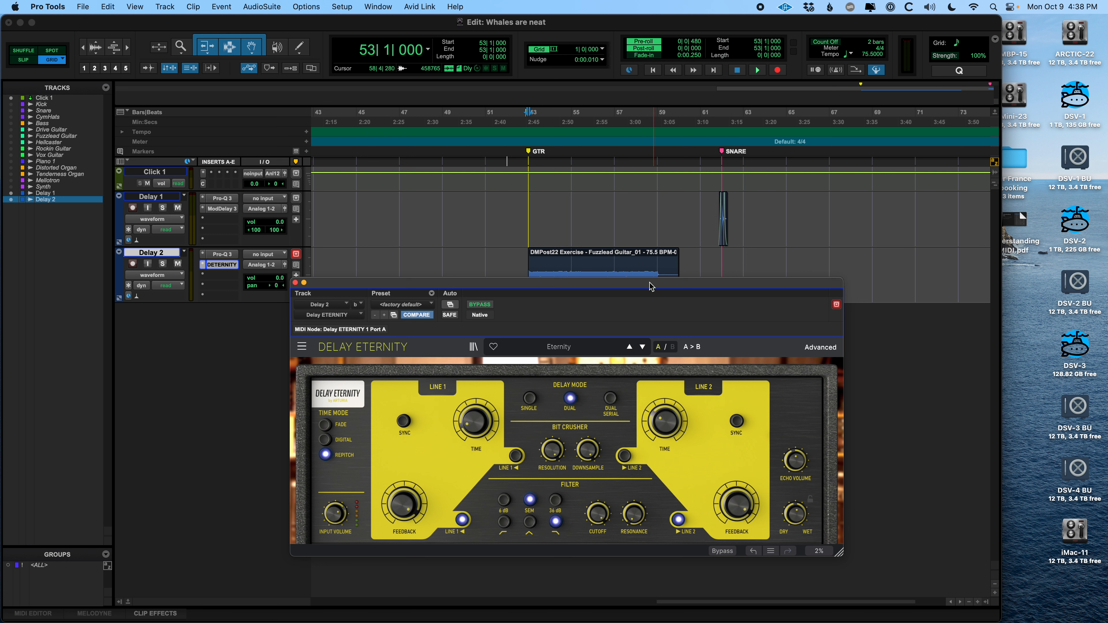
{"action": "key", "text": "space"}
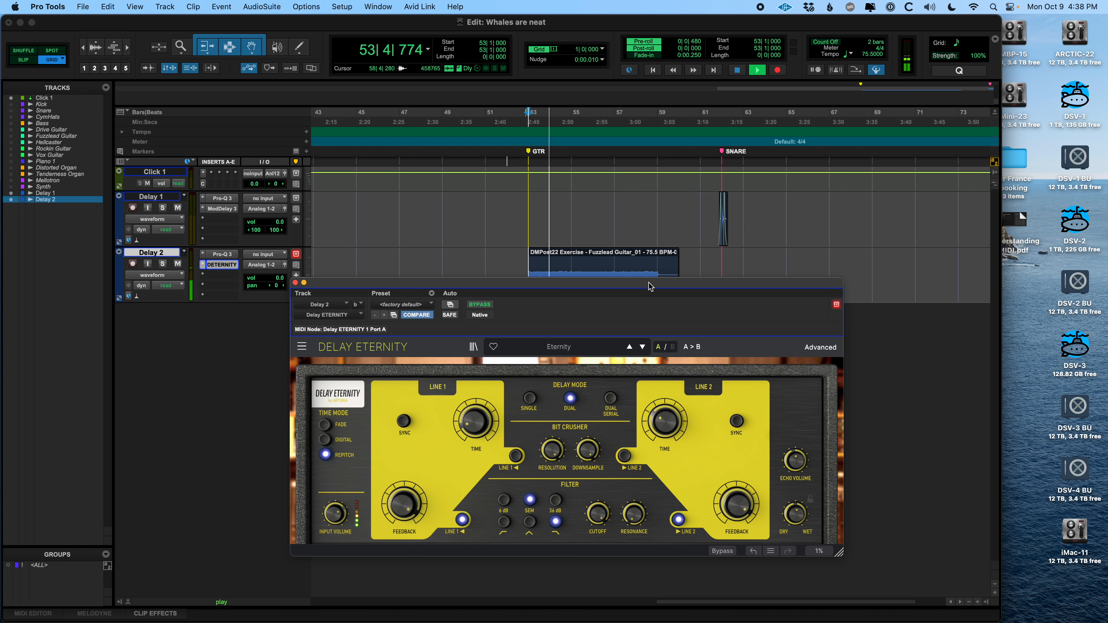
{"action": "key", "text": "space"}
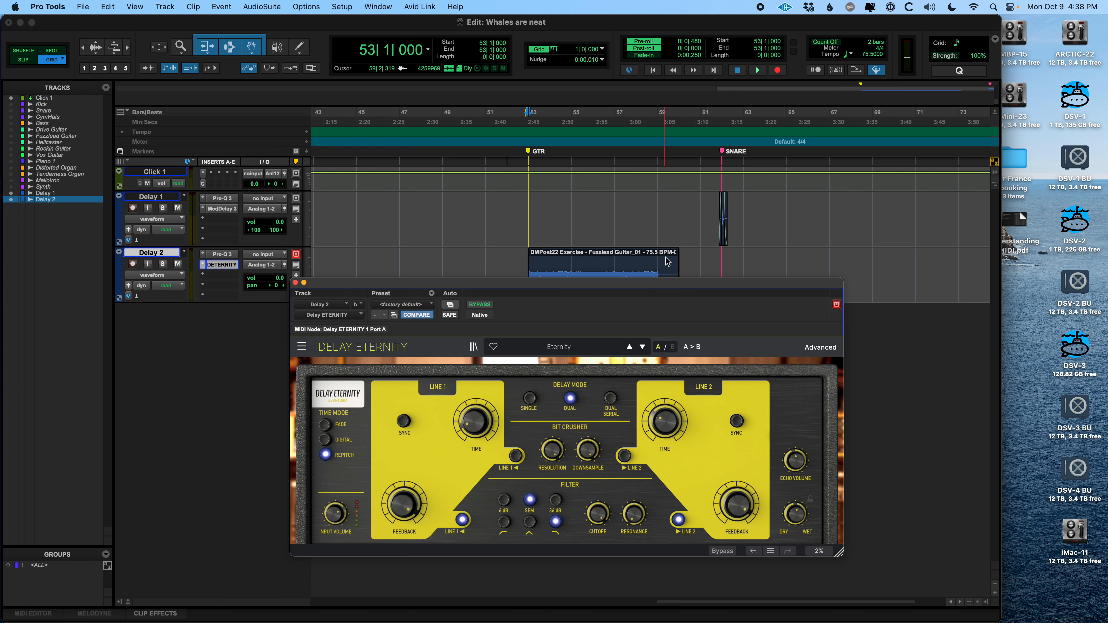
Load the Guitar Triplet Wah preset in Delay ETERNITY and play the guitar clip through it.
{"action": "left_click", "coordinate": [571, 349]}
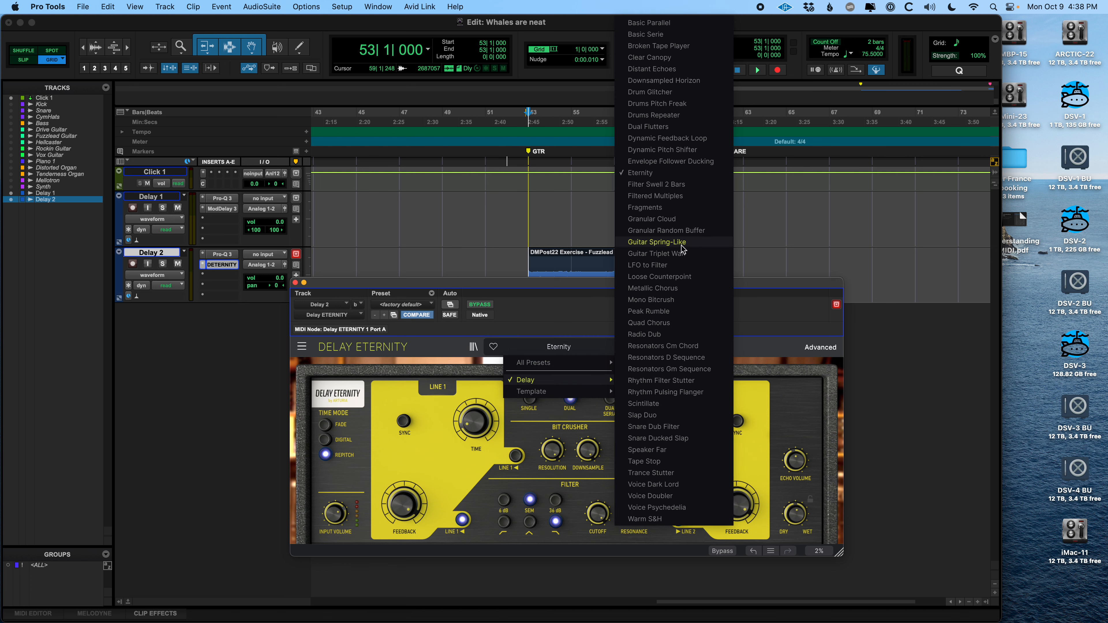
{"action": "left_click", "coordinate": [677, 253]}
{"action": "key", "text": "space"}
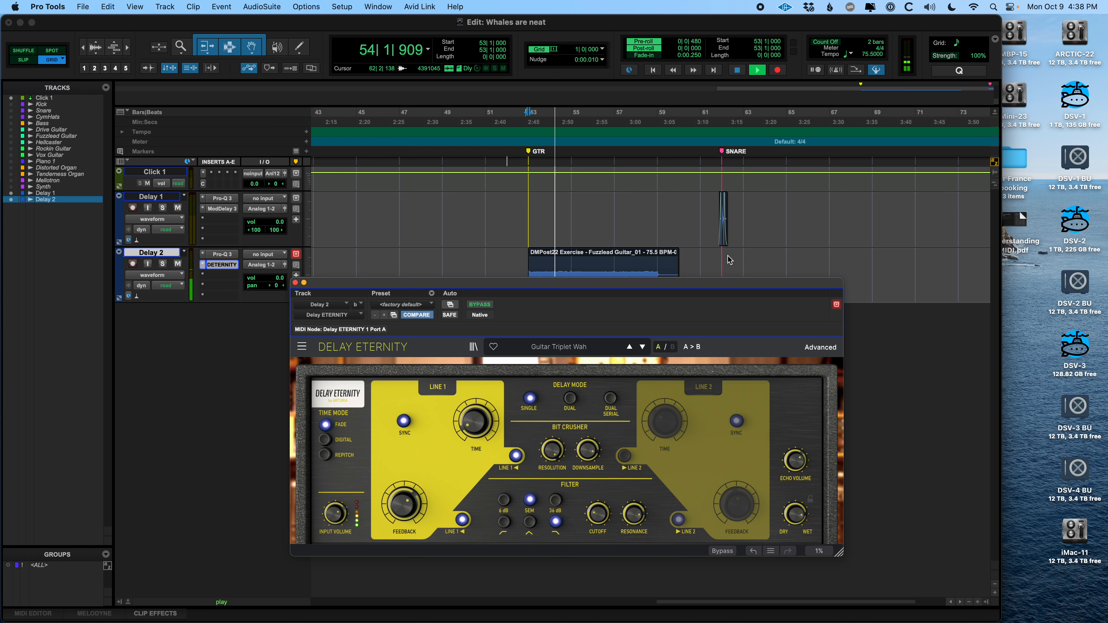
{"action": "key", "text": "space"}
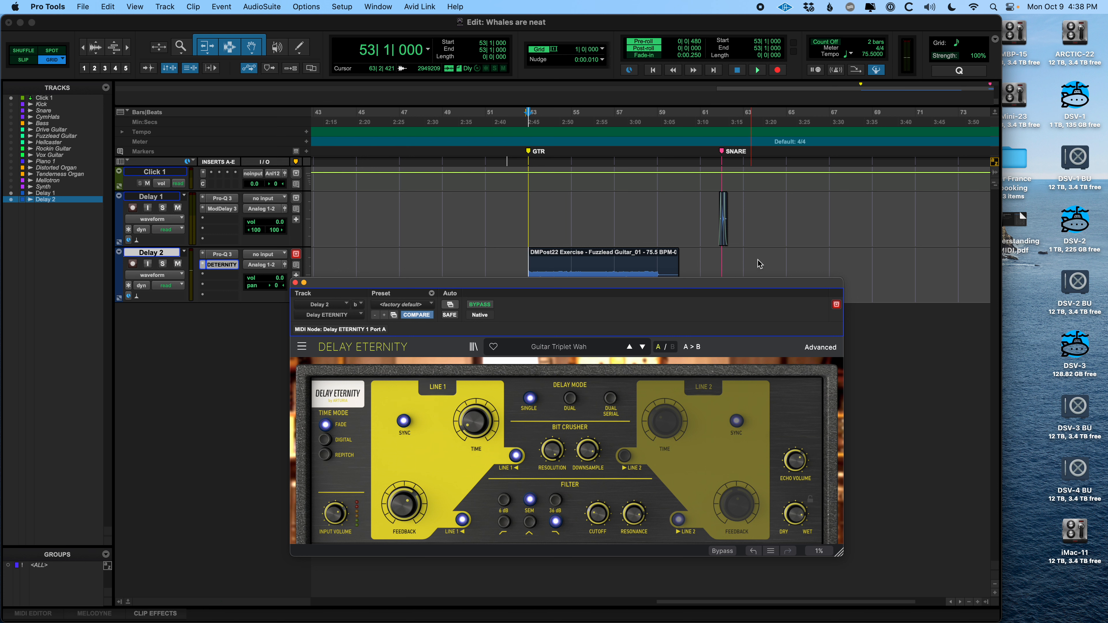